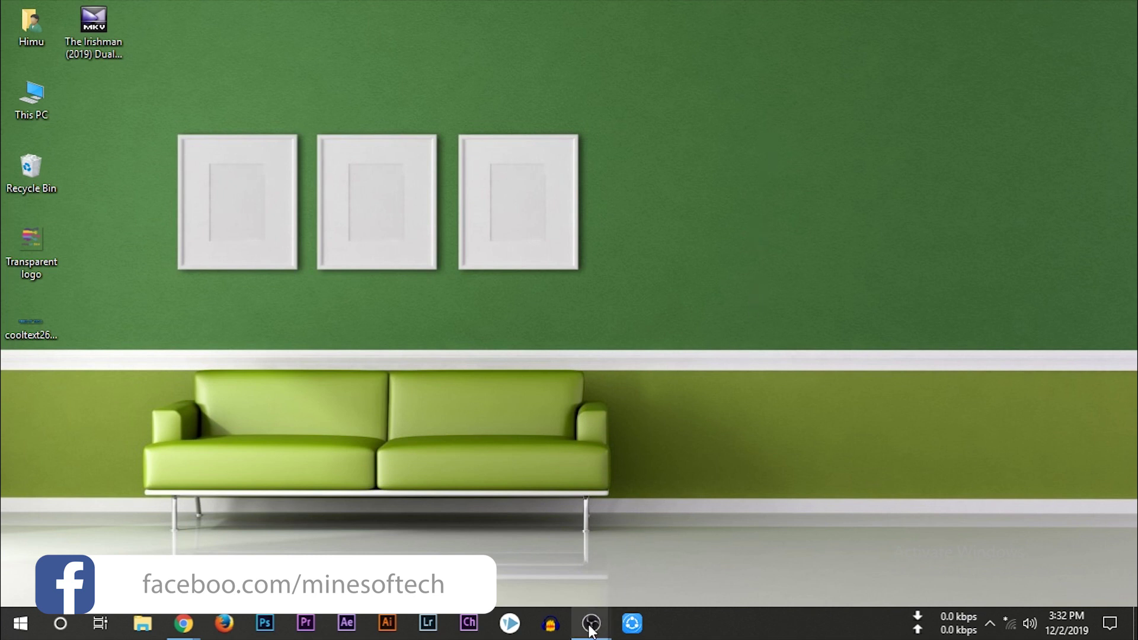
Step: Switch to the OBS window and add a new scene named Scene 2
mouse_move(590, 619)
left_click(670, 581)
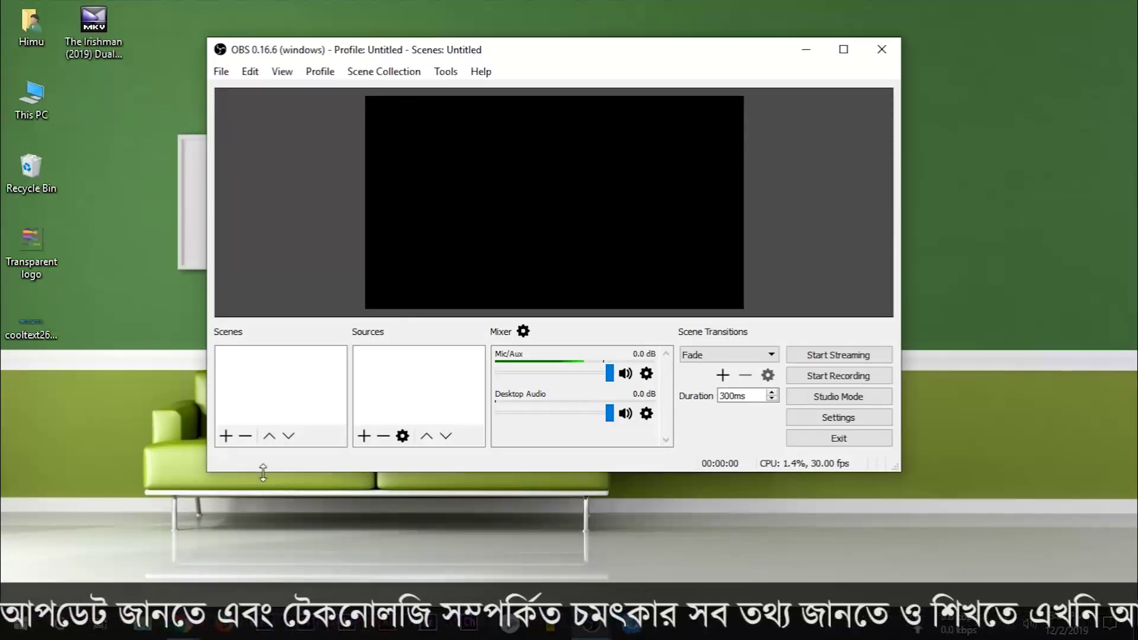
right_click(269, 380)
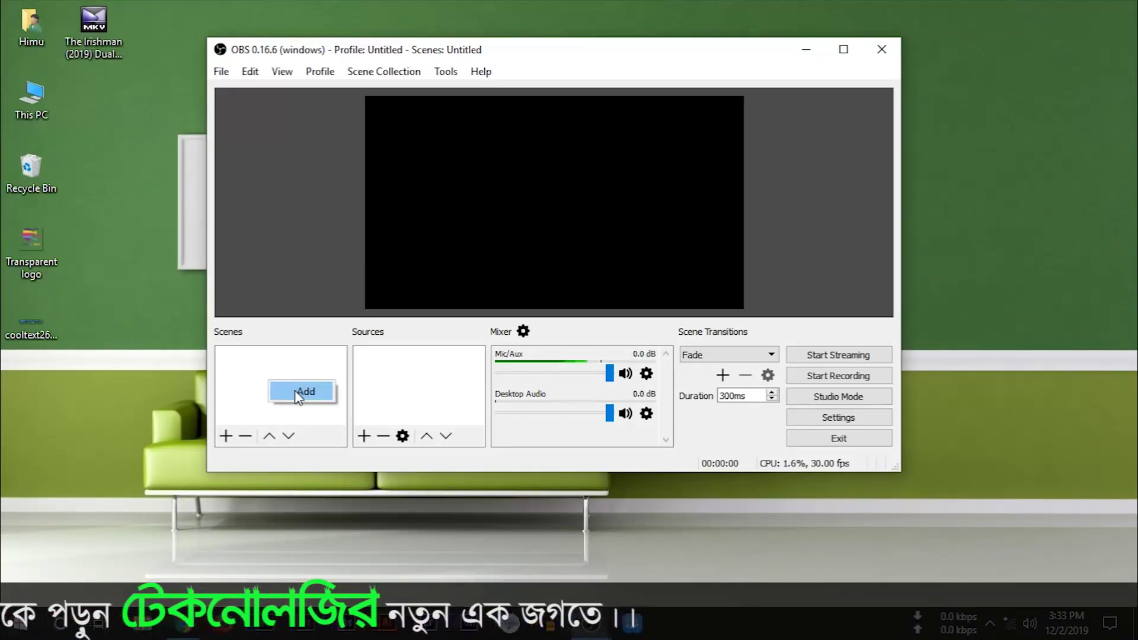
left_click(301, 392)
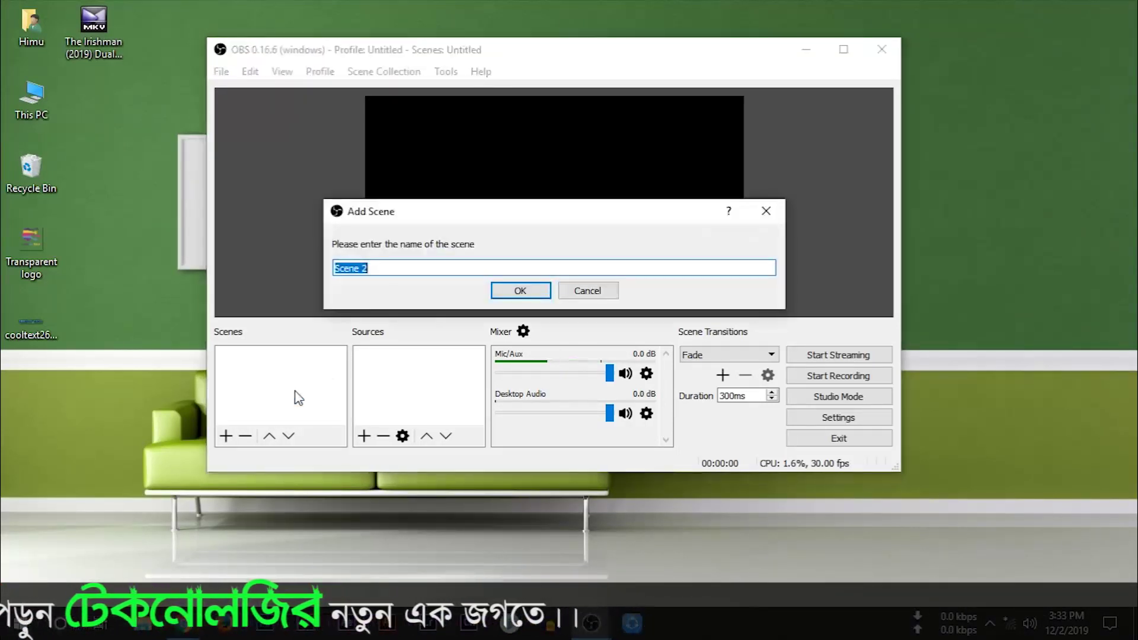
left_click(514, 294)
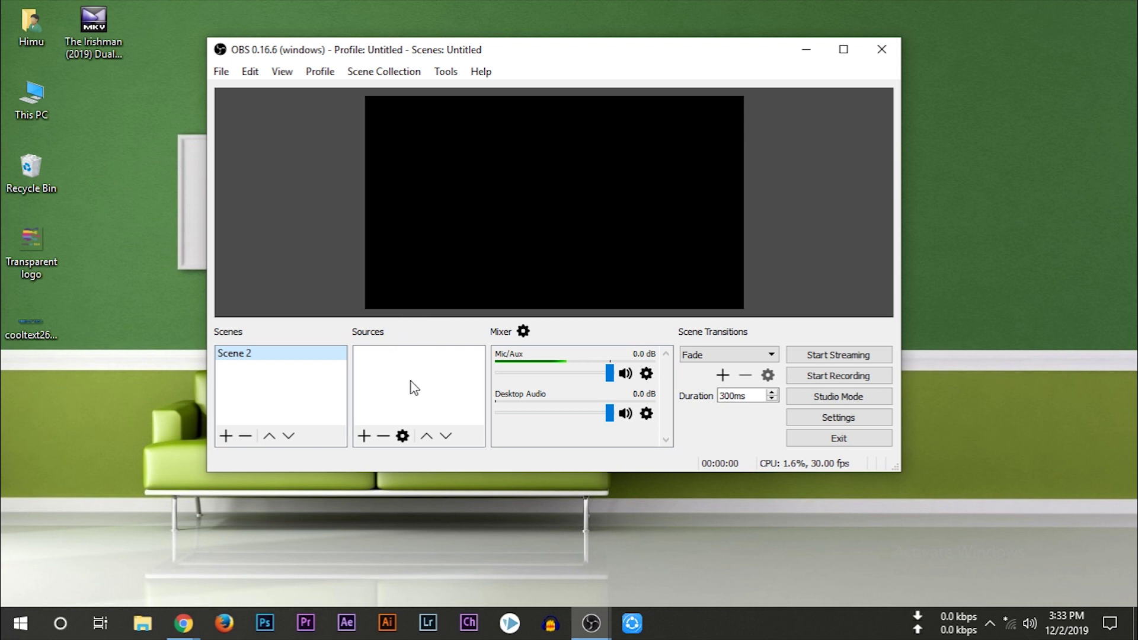
Step: Add another scene named Scene 1 and switch between the two scenes in the list
right_click(274, 391)
left_click(315, 401)
left_click(511, 292)
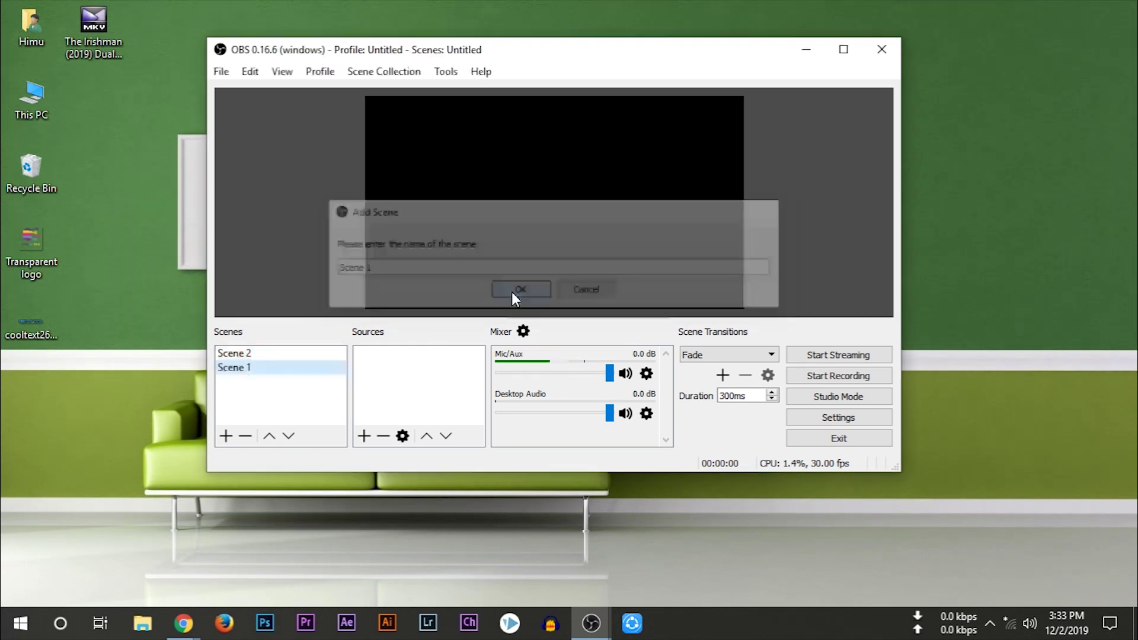
left_click(262, 354)
left_click(257, 369)
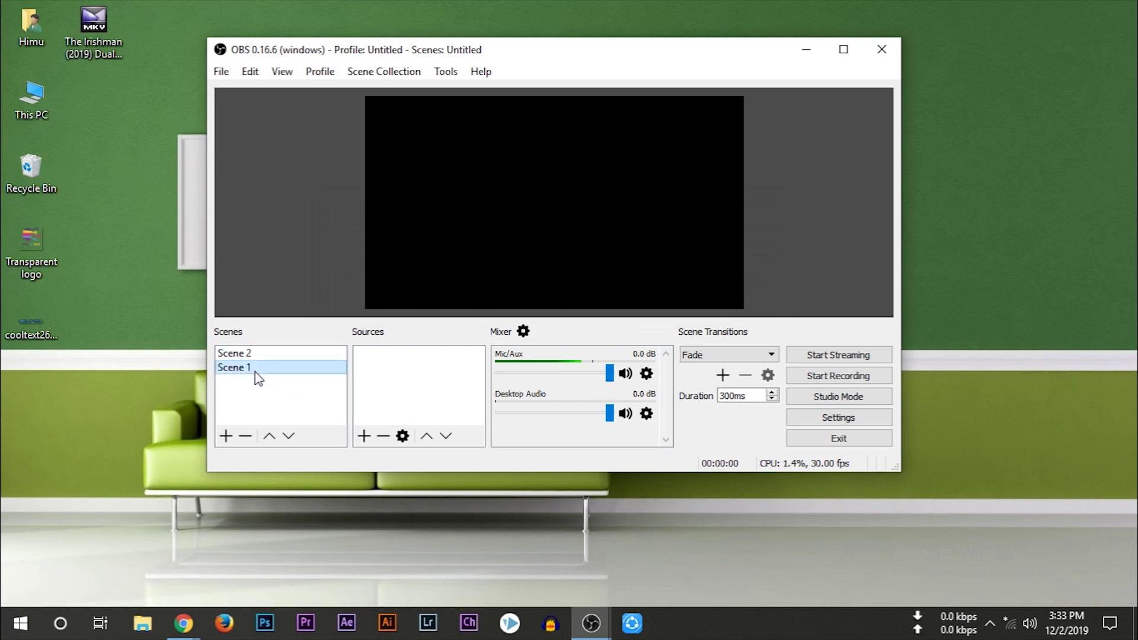
Step: Remove Scene 1 from the scene list
right_click(257, 370)
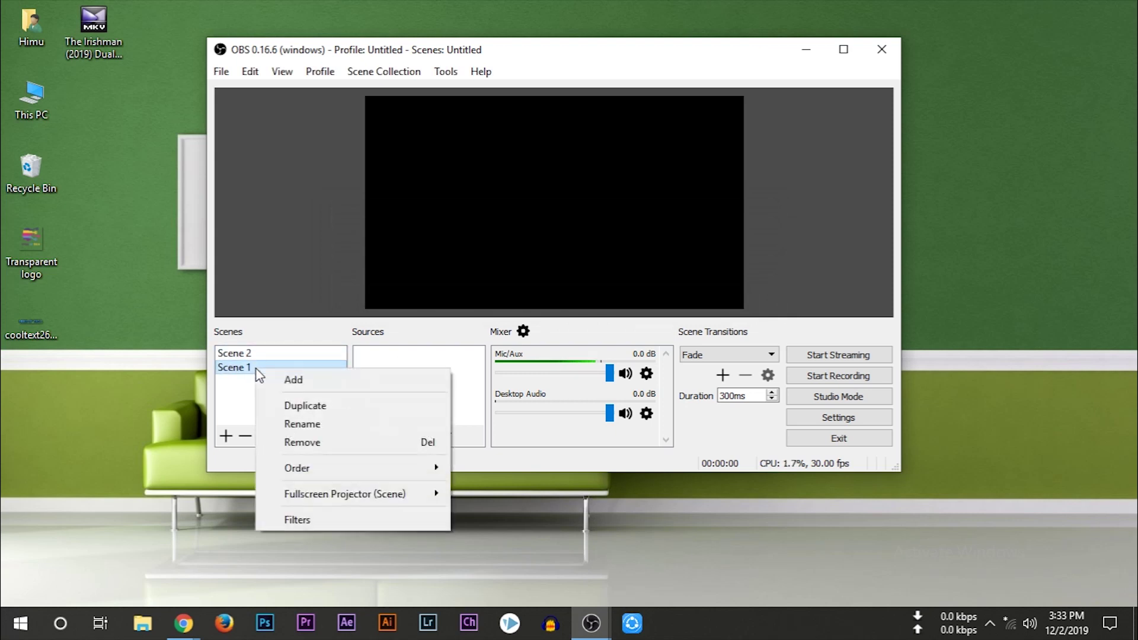
left_click(314, 443)
key("Return")
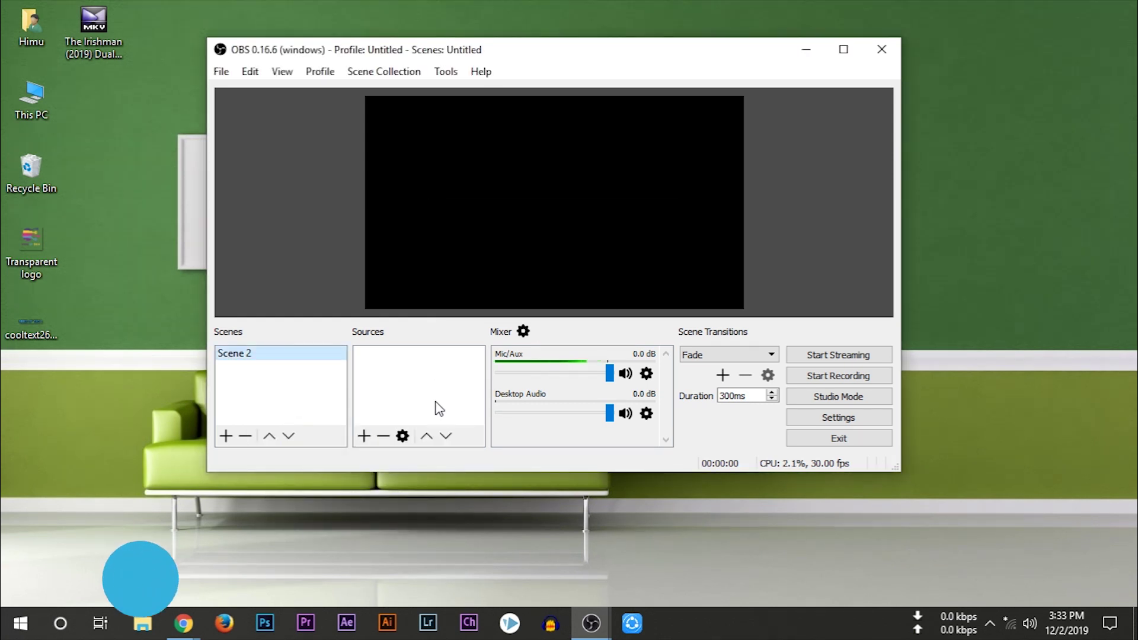
left_click(403, 372)
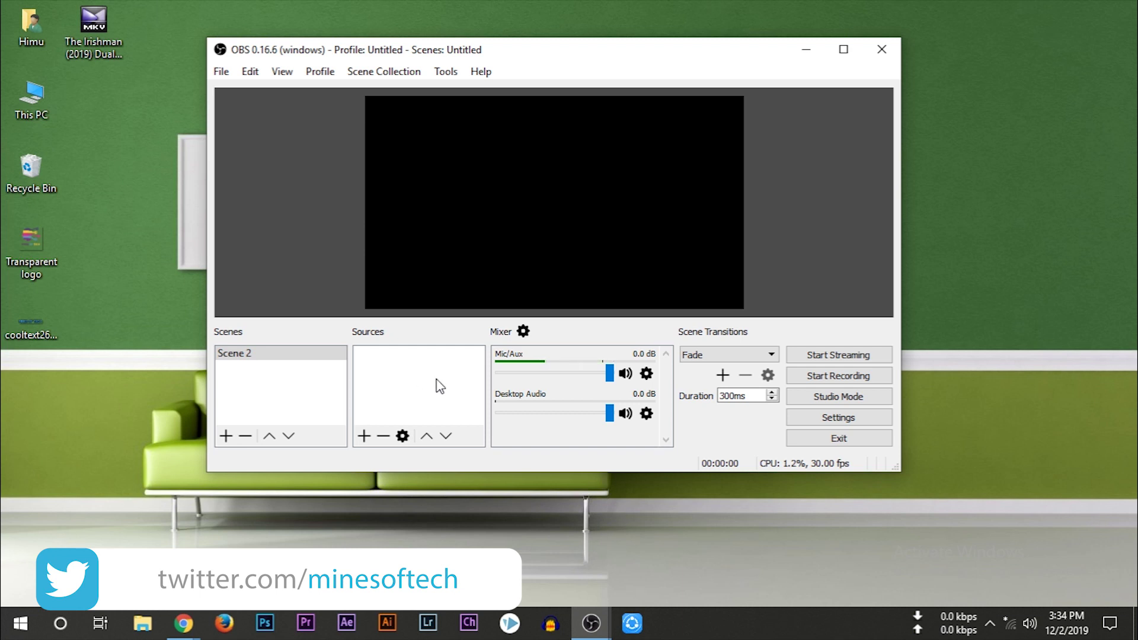
Step: Switch to Chrome and copy the web address of the cricbuzz New Zealand vs England live score page
left_click(184, 623)
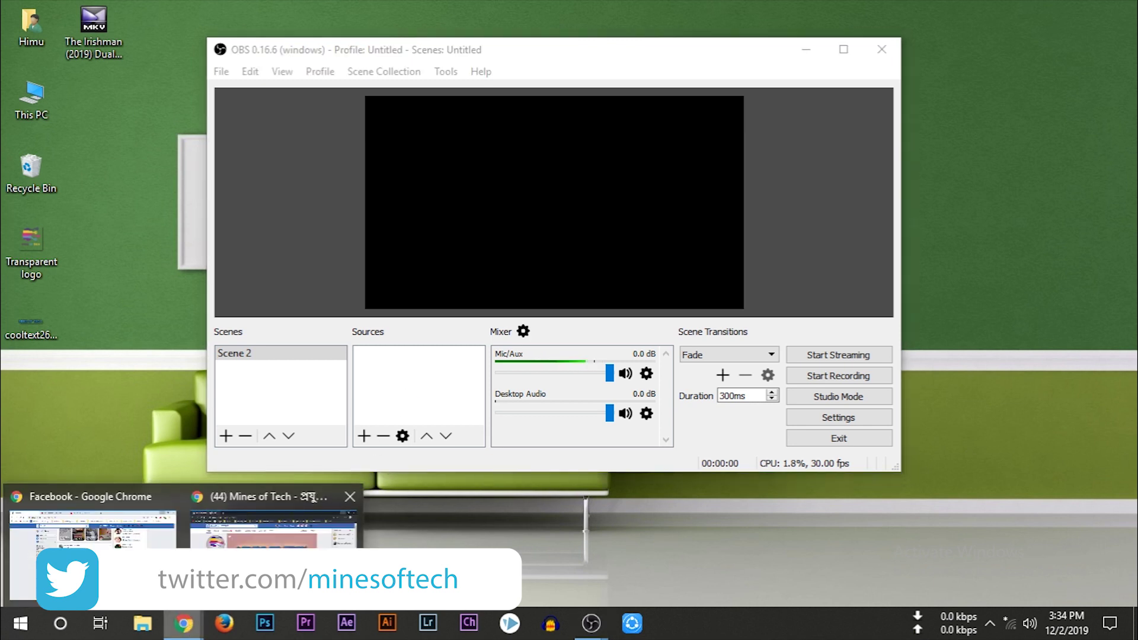
left_click(92, 528)
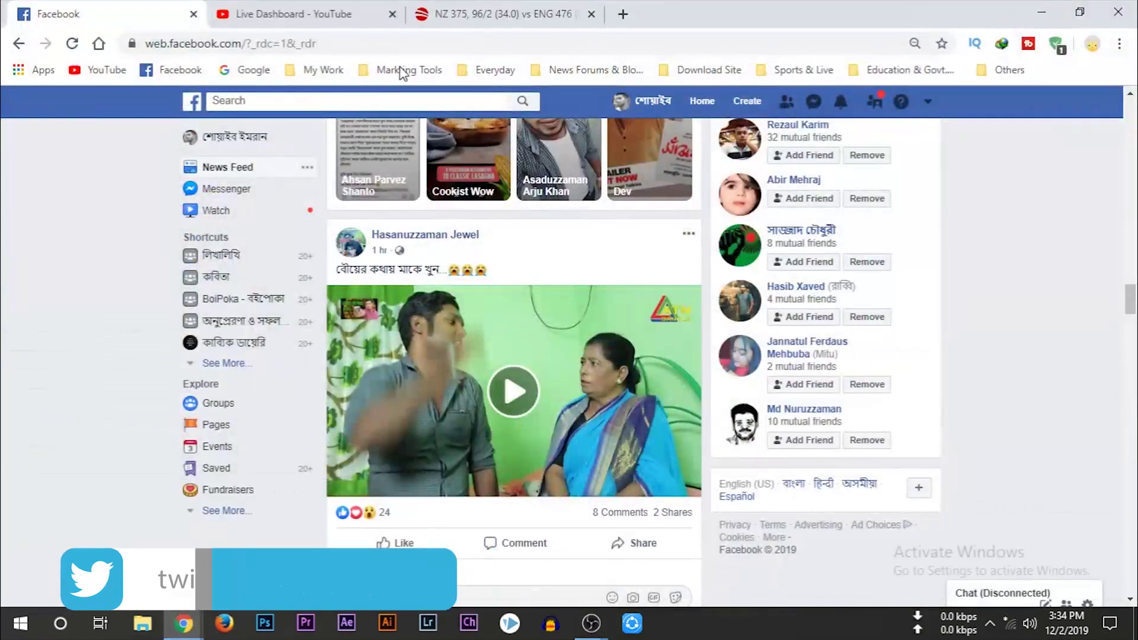
left_click(501, 17)
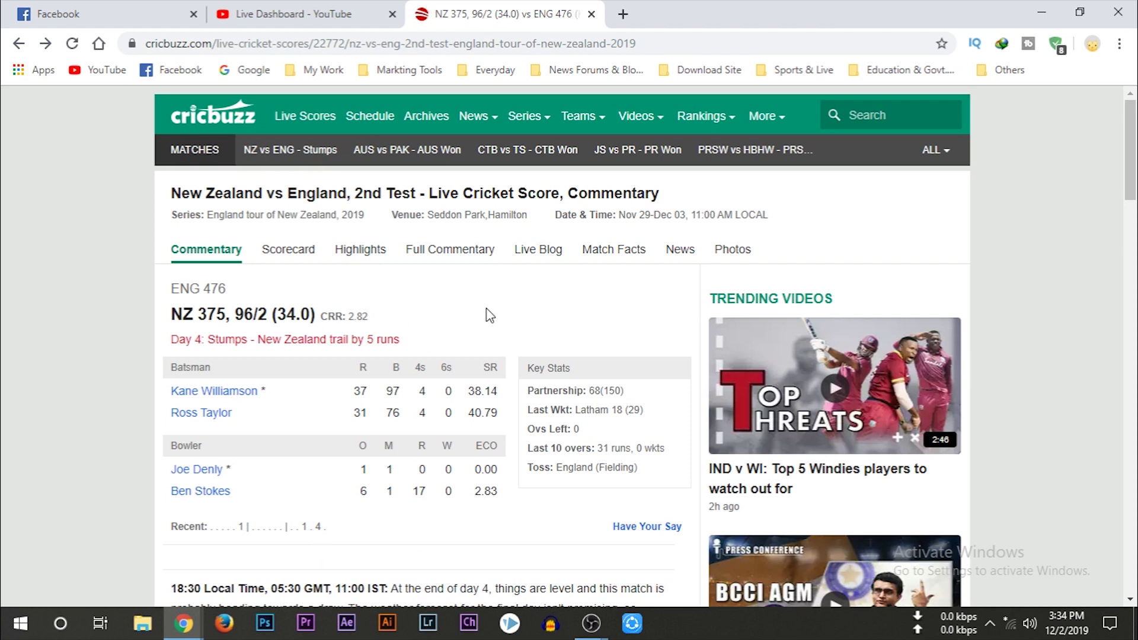
left_click(396, 43)
key("ctrl+c")
right_click(408, 47)
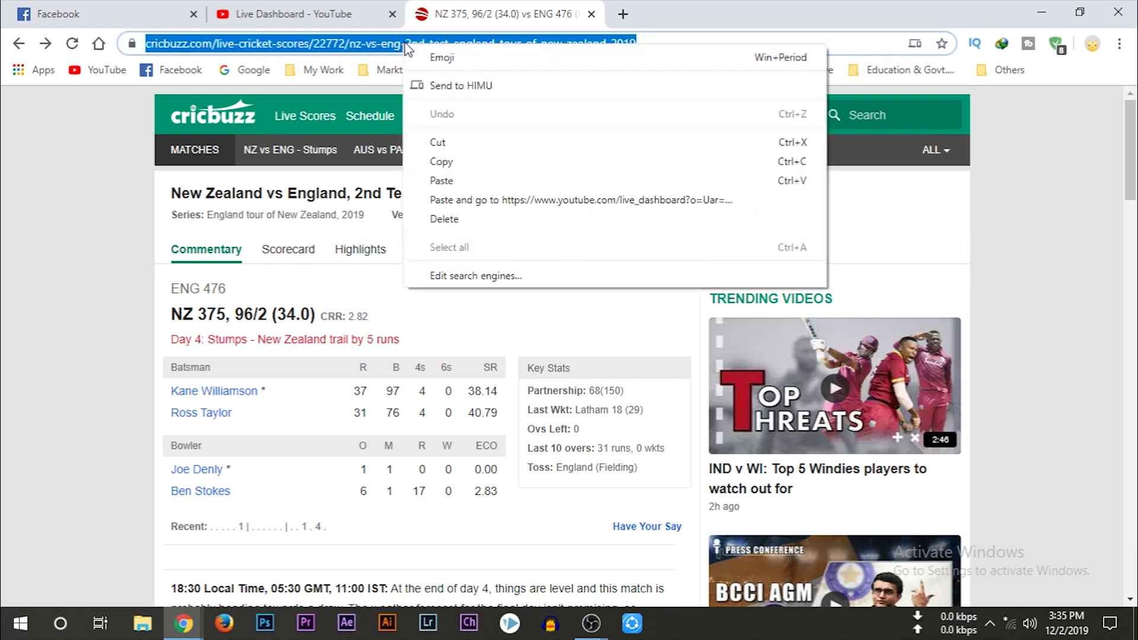
left_click(472, 161)
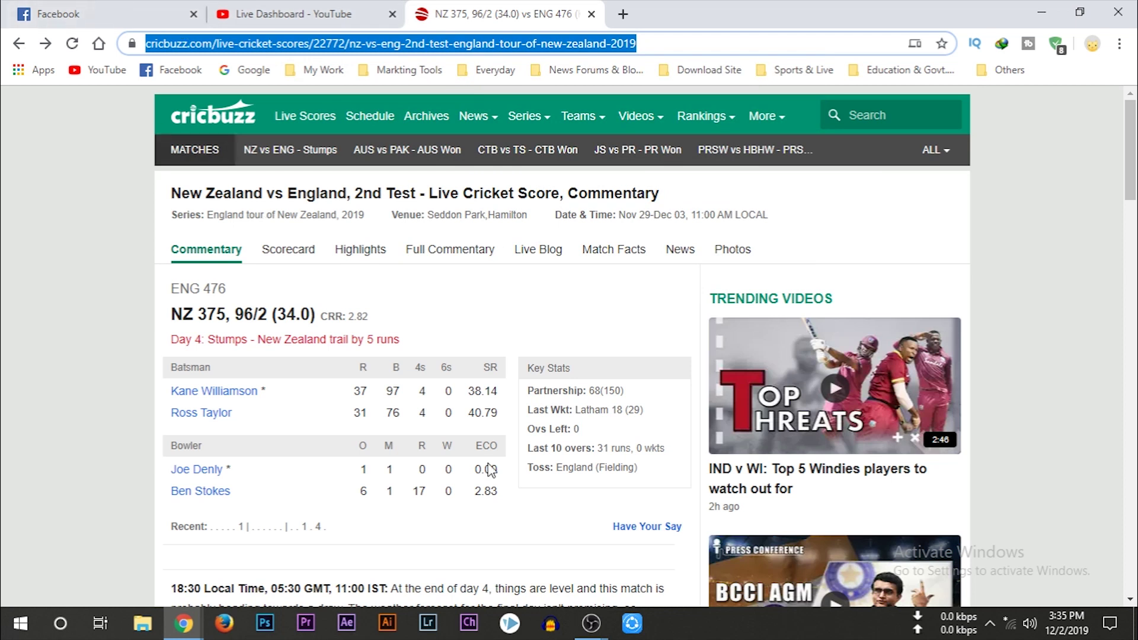
Step: Switch to OBS and add a BrowserSource to Scene 2 that uses the copied cricbuzz page address as its URL
mouse_move(591, 624)
left_click(668, 561)
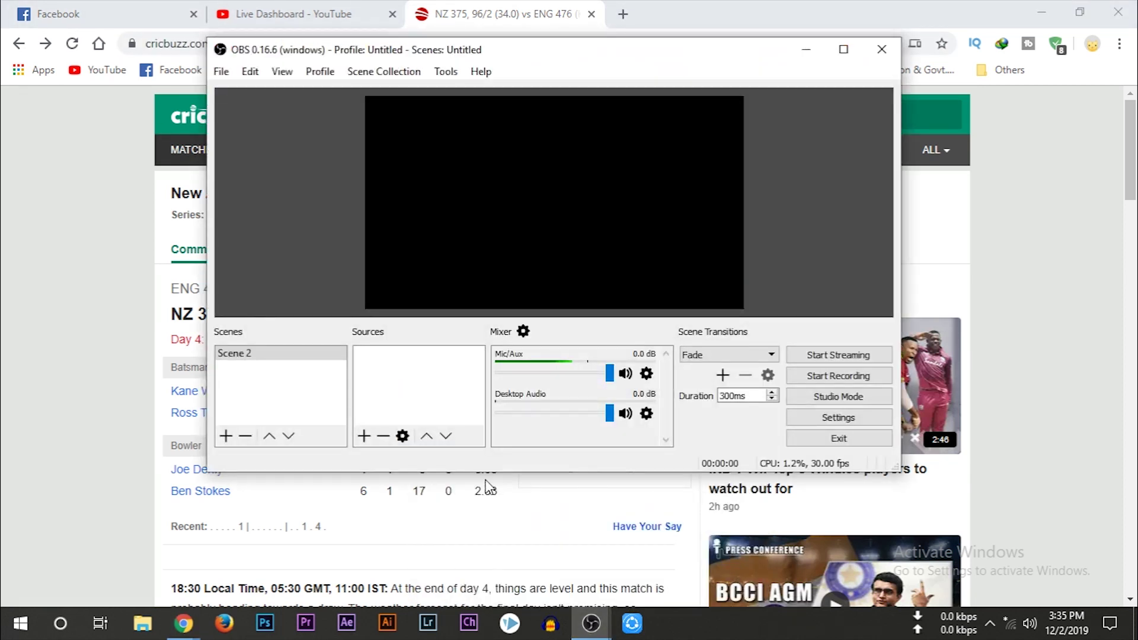
right_click(405, 382)
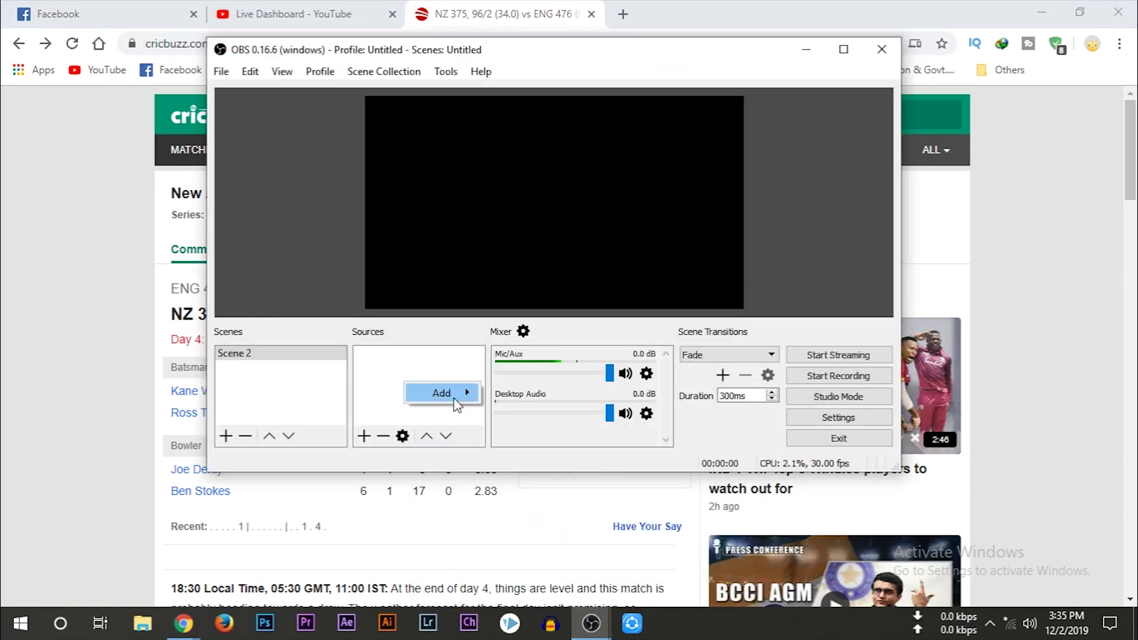
mouse_move(457, 403)
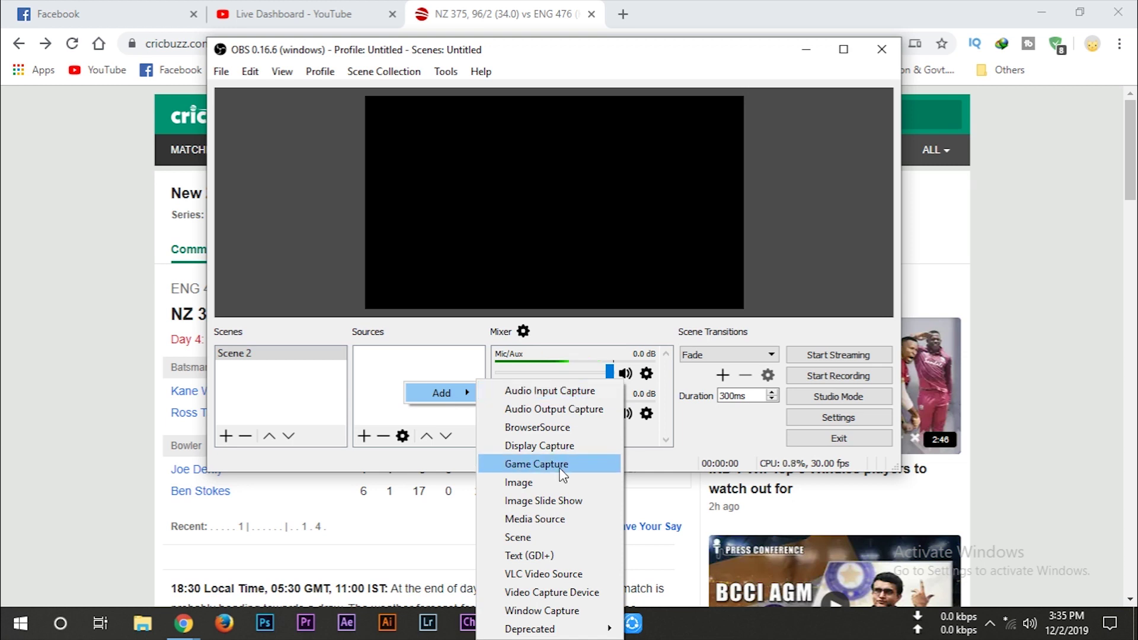
left_click(540, 427)
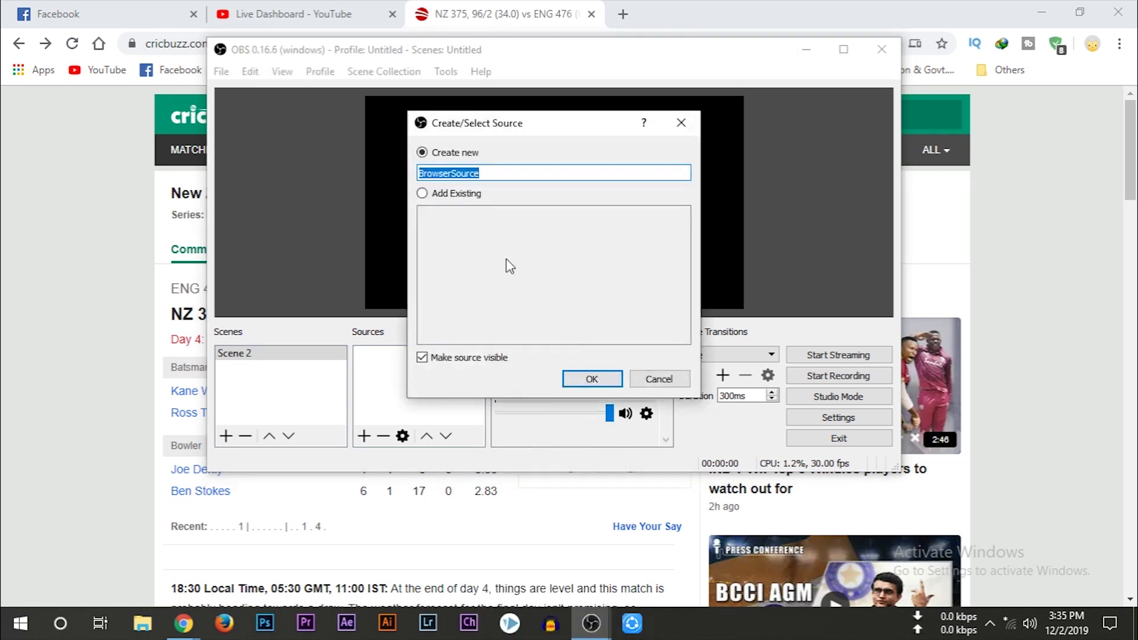
left_click(593, 379)
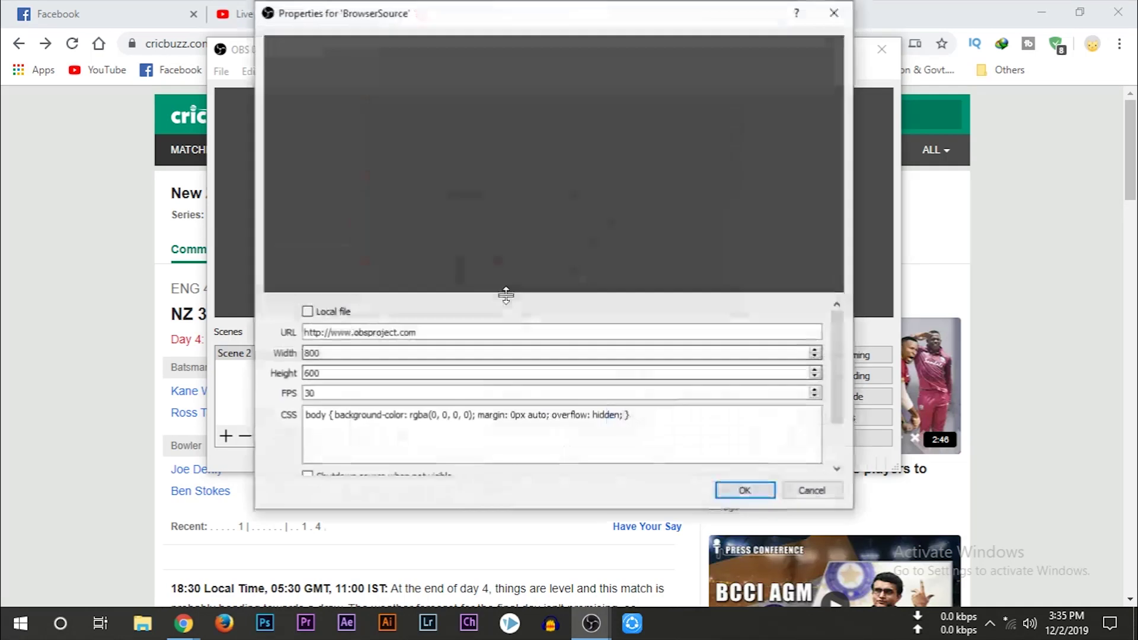
right_click(348, 333)
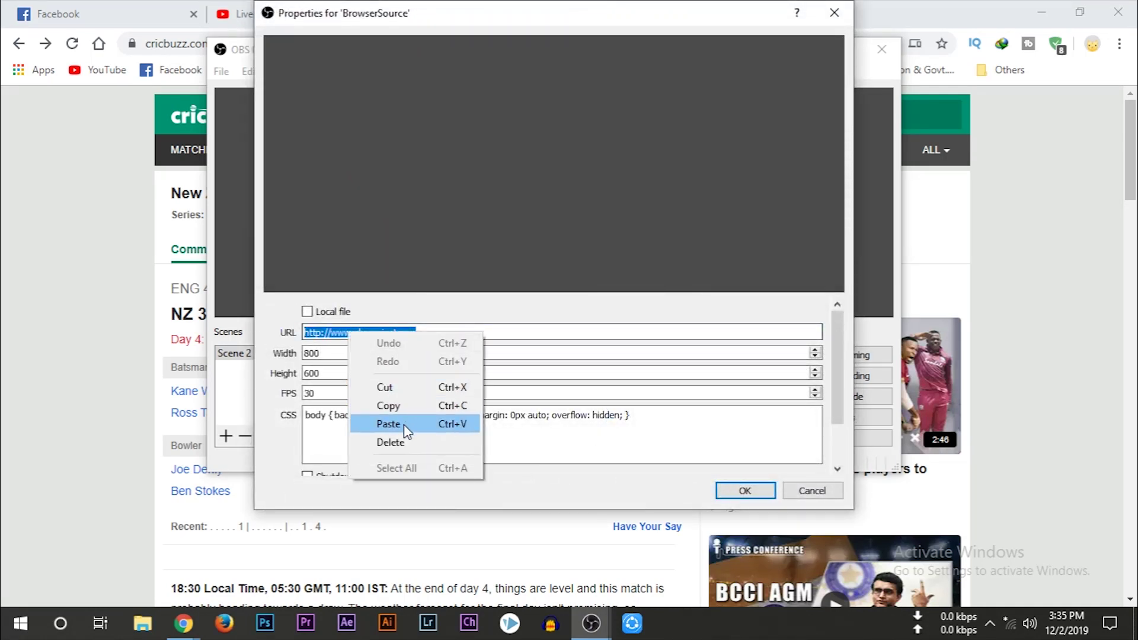
left_click(389, 424)
left_click(746, 491)
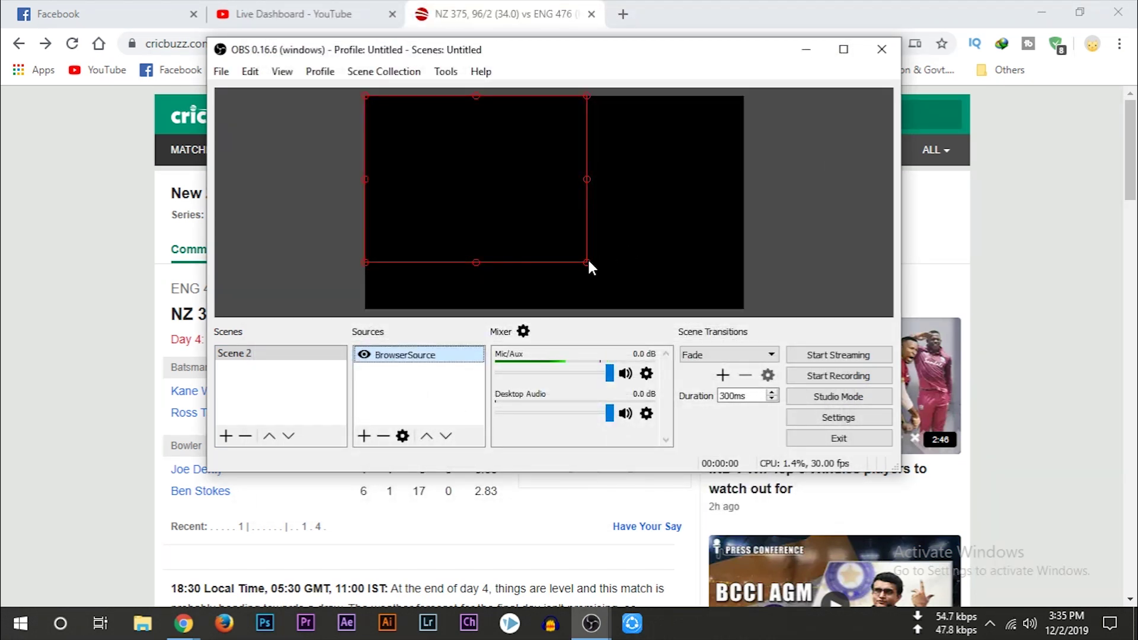
Step: Enlarge and reposition the browser source in the preview so the cricket score area covers the canvas
left_click_drag(589, 263, 725, 330)
left_click_drag(678, 275, 687, 231)
mouse_move(361, 205)
left_mouse_down()
mouse_move(349, 207)
mouse_move(363, 207)
left_mouse_up()
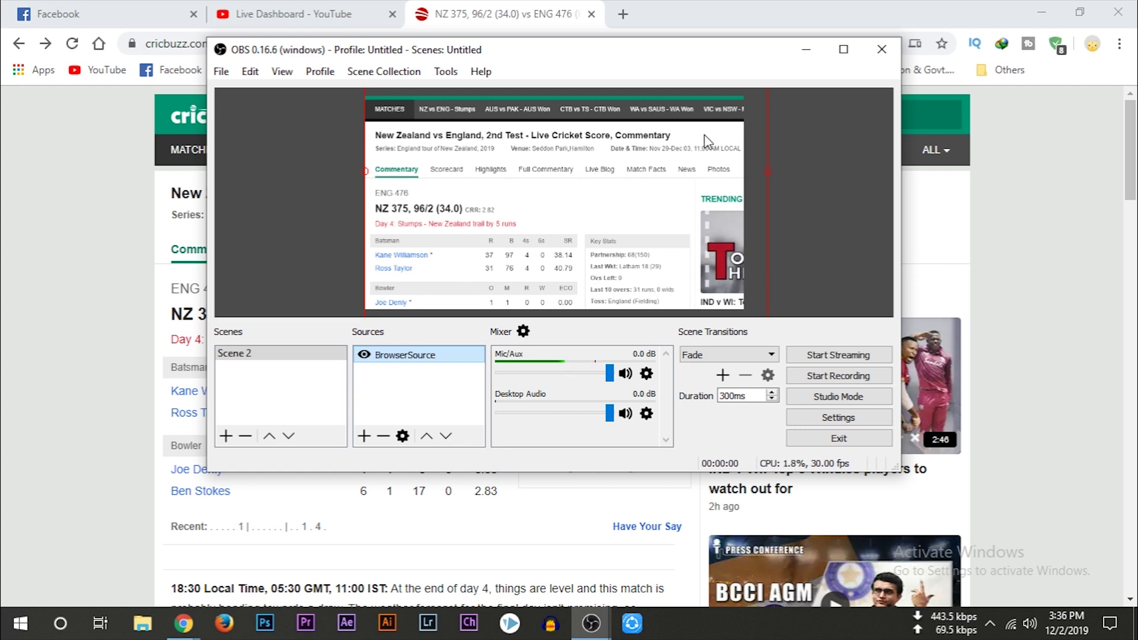
left_click_drag(630, 219, 653, 176)
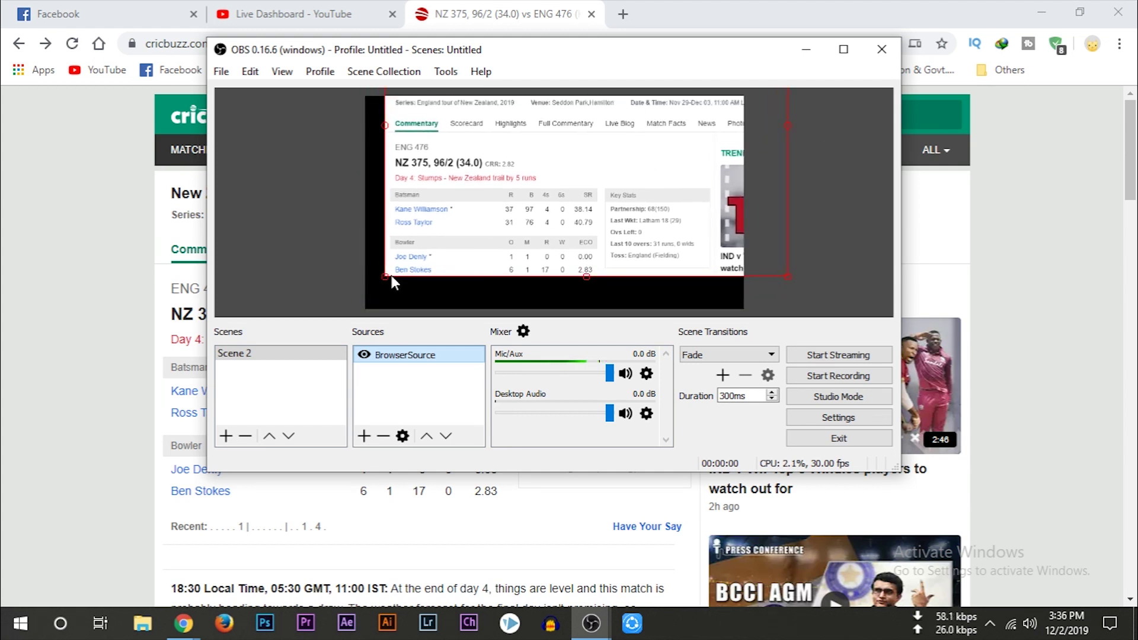
left_click_drag(386, 276, 365, 306)
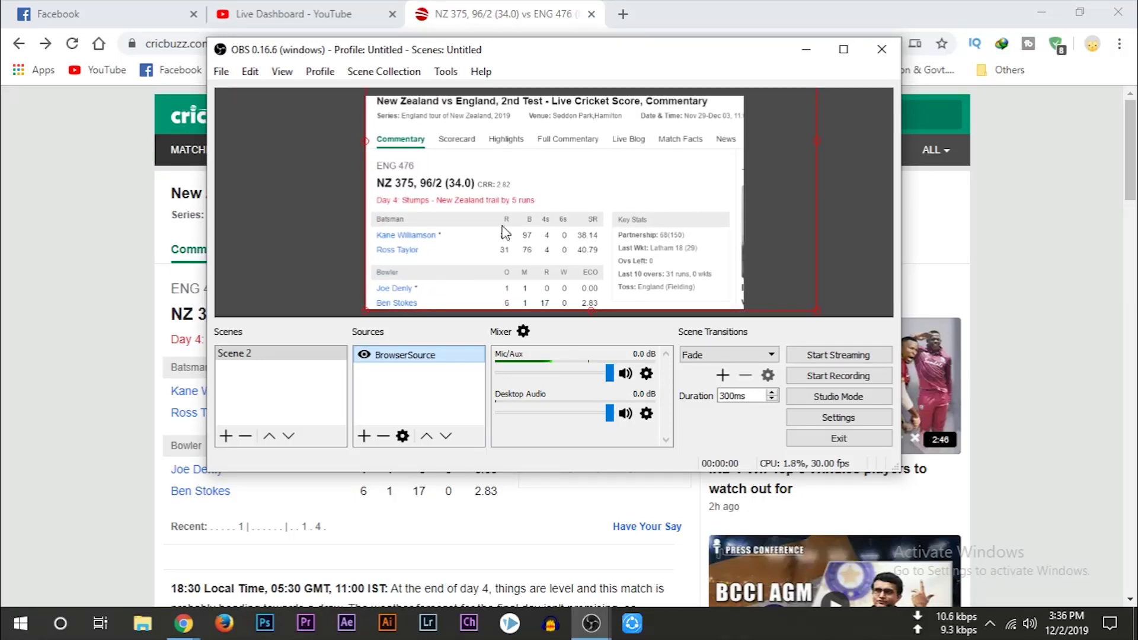
Step: Set the browser source's width to 1000 in its properties
right_click(408, 357)
left_click(458, 563)
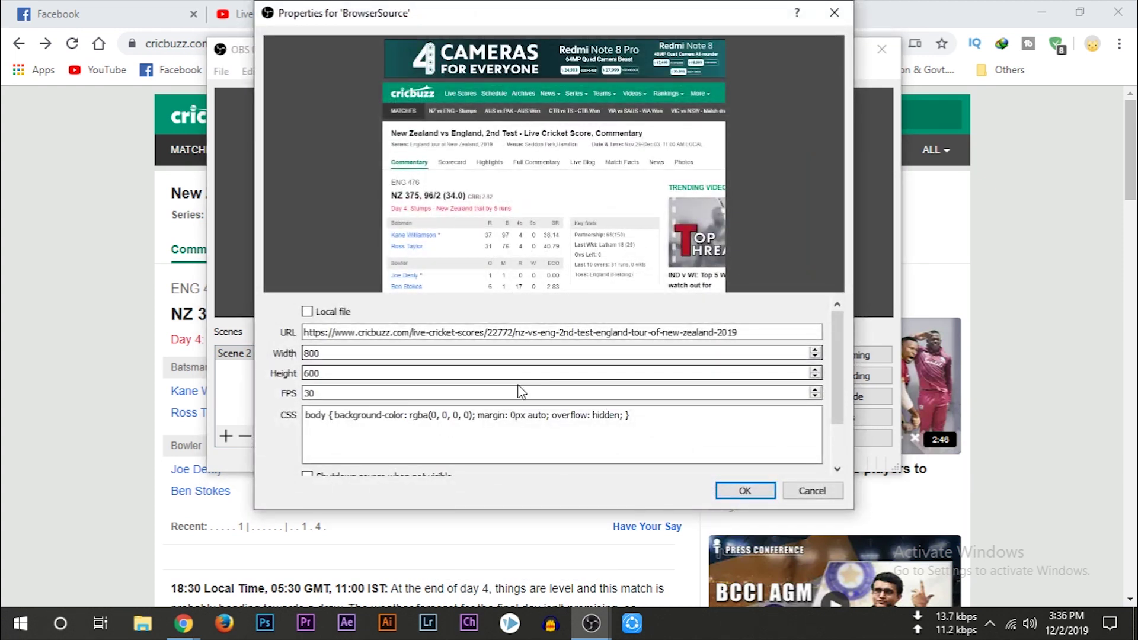
left_click_drag(332, 354, 249, 362)
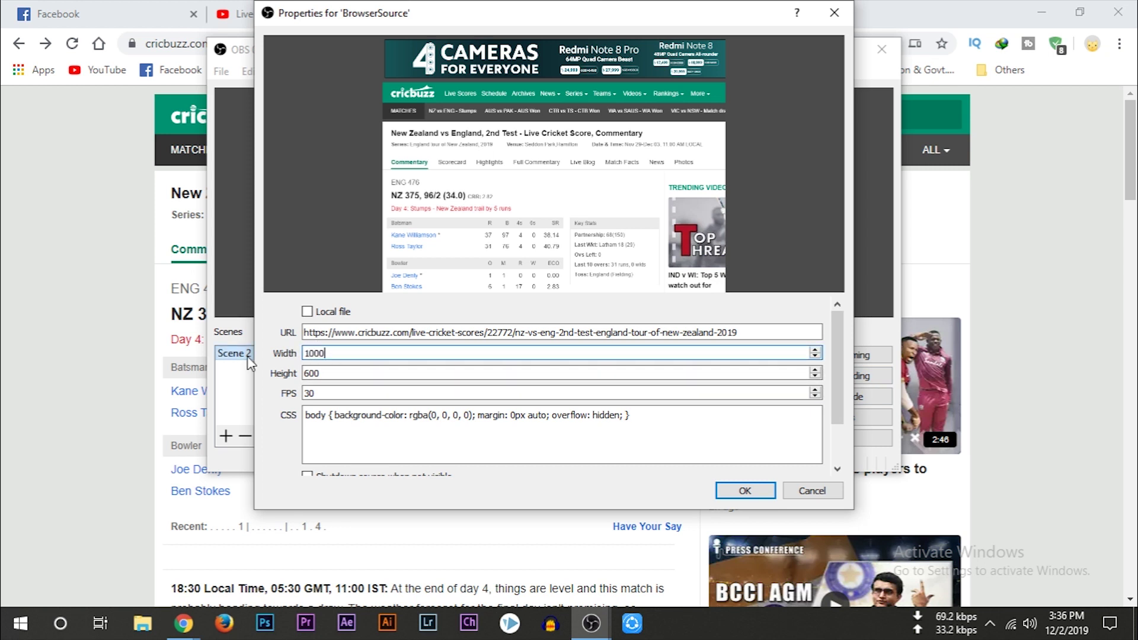
key("Return")
Step: Increase the browser source's height in its properties and move it up so the score tables fill the canvas
right_click(418, 357)
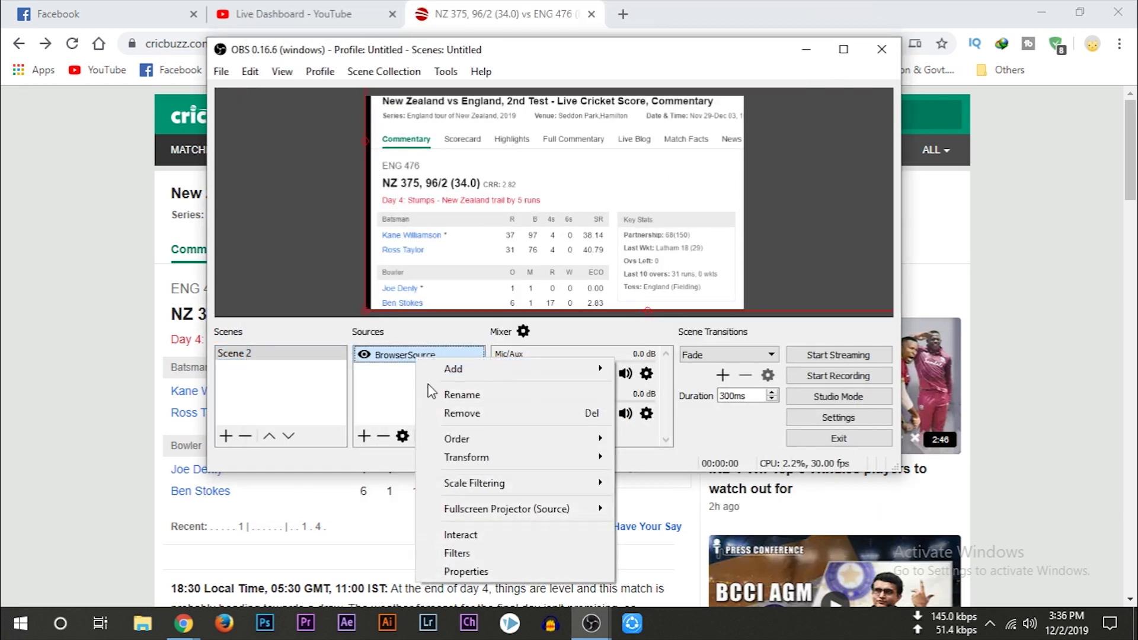
left_click(468, 571)
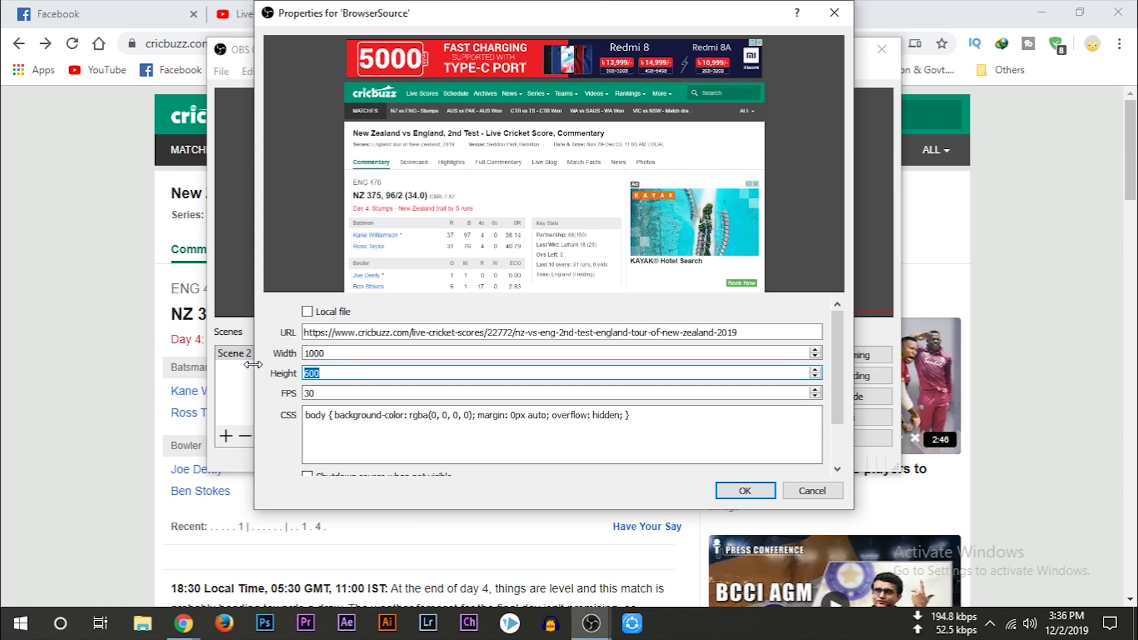
key("Return")
left_click_drag(612, 262, 604, 202)
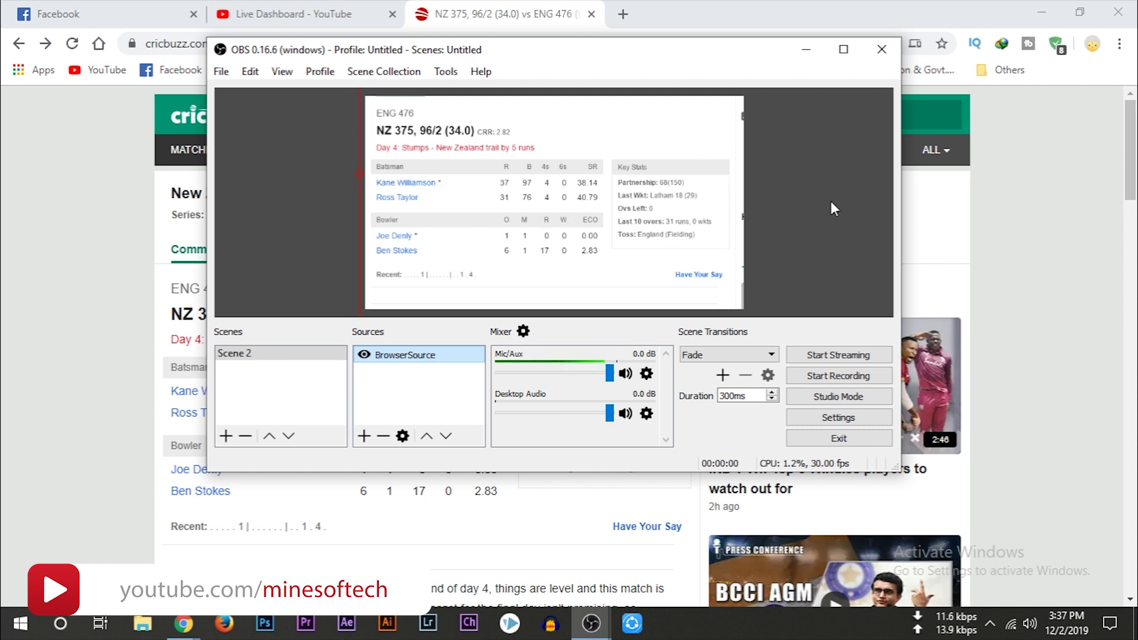
left_click(785, 165)
Step: Add an Image source using Transparent logo.png from the Desktop and place it small in the canvas's upper-right corner
right_click(412, 403)
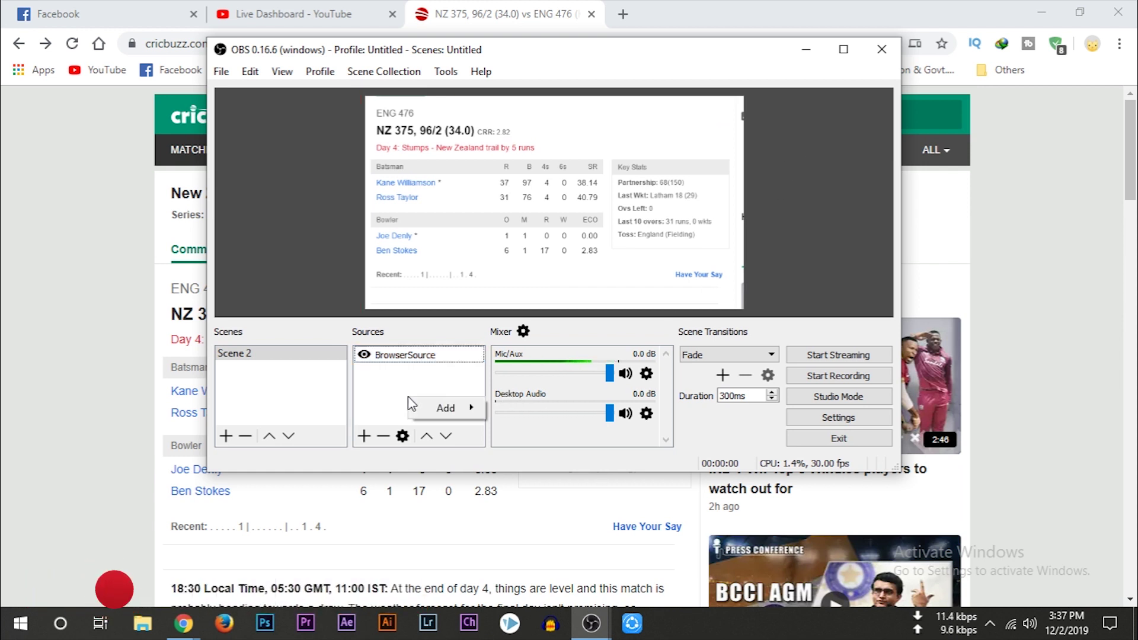
mouse_move(464, 408)
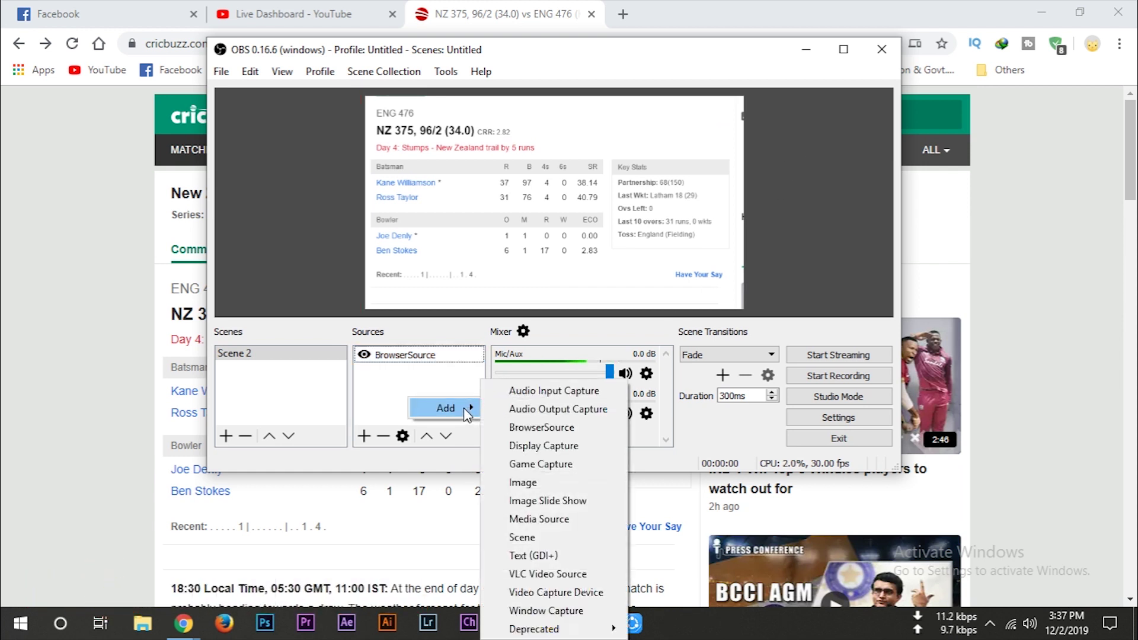
left_click(528, 485)
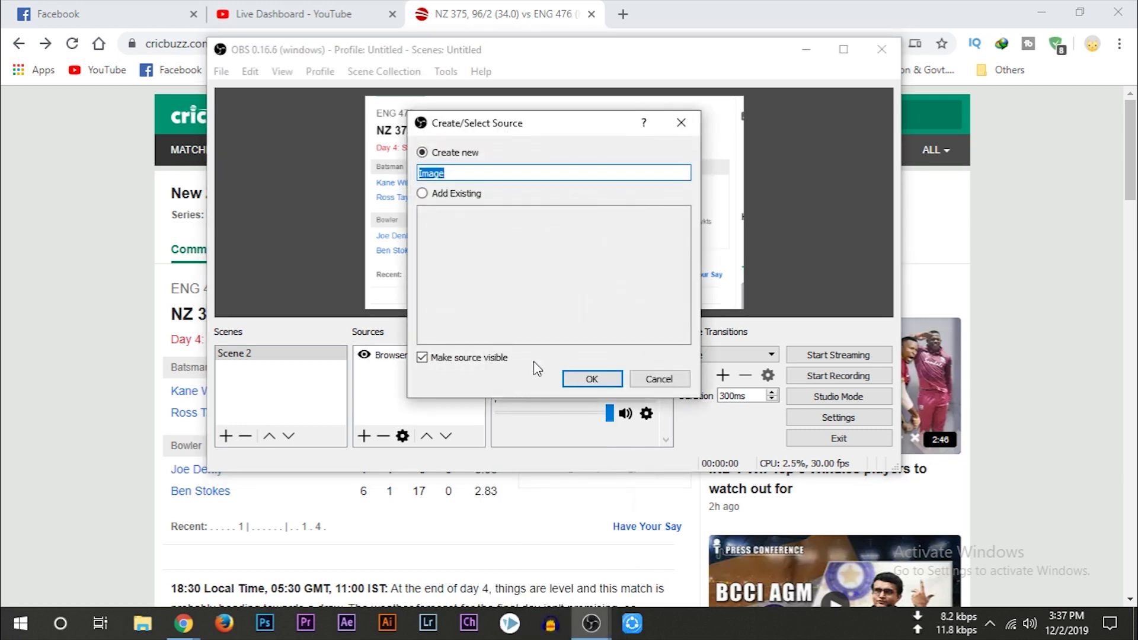
left_click(591, 380)
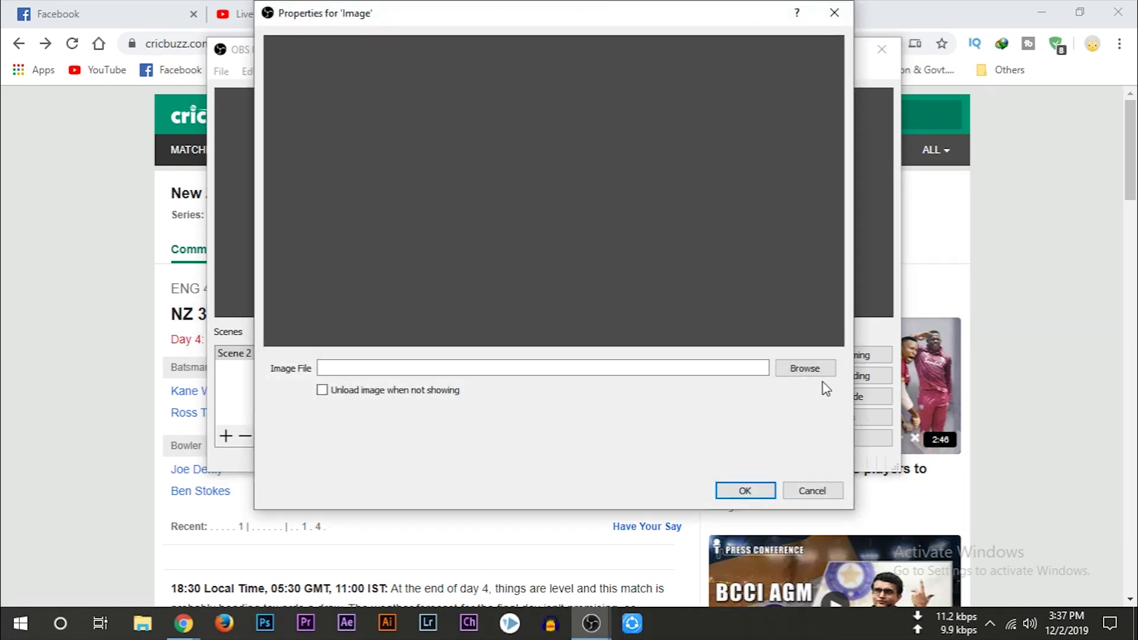
left_click(805, 368)
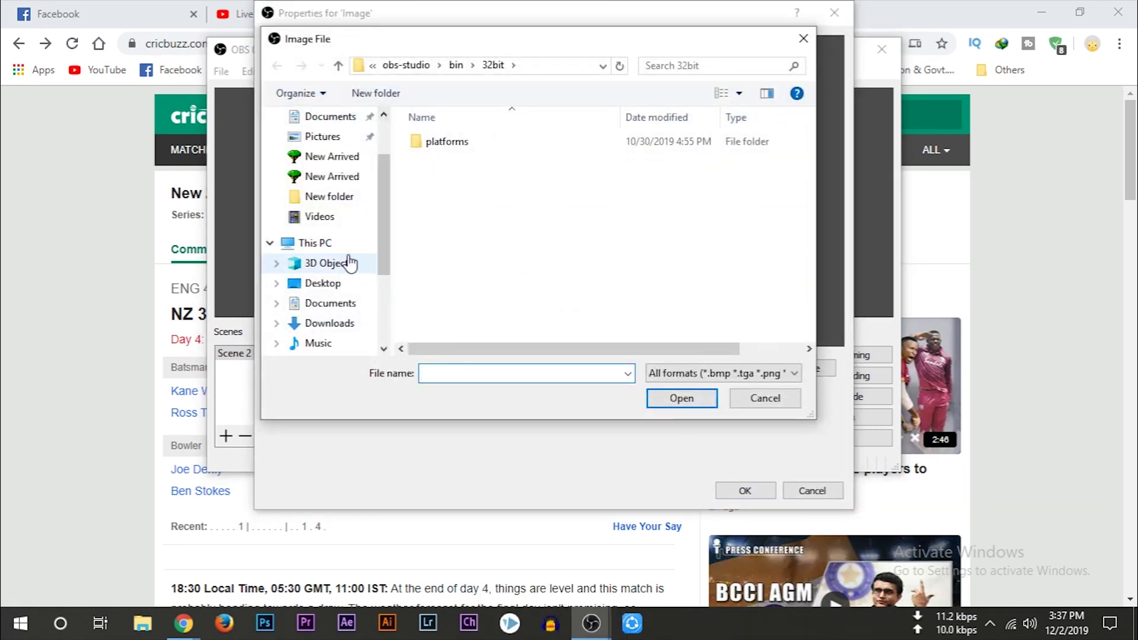
left_click(323, 283)
left_click(551, 156)
left_click(682, 397)
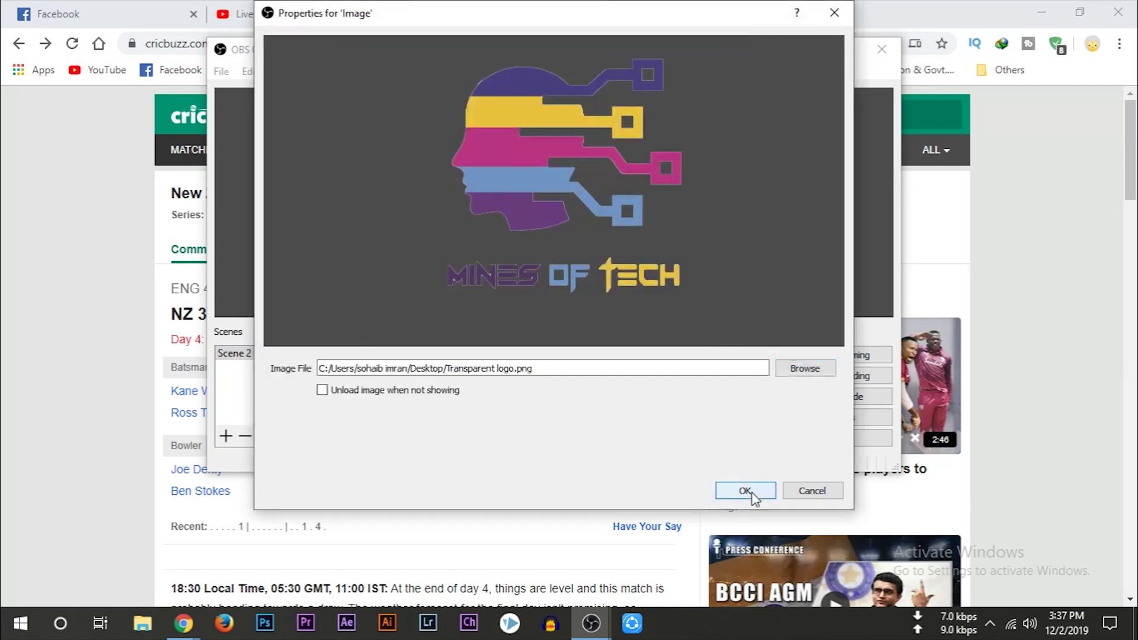
left_click(745, 490)
left_click_drag(547, 105, 719, 130)
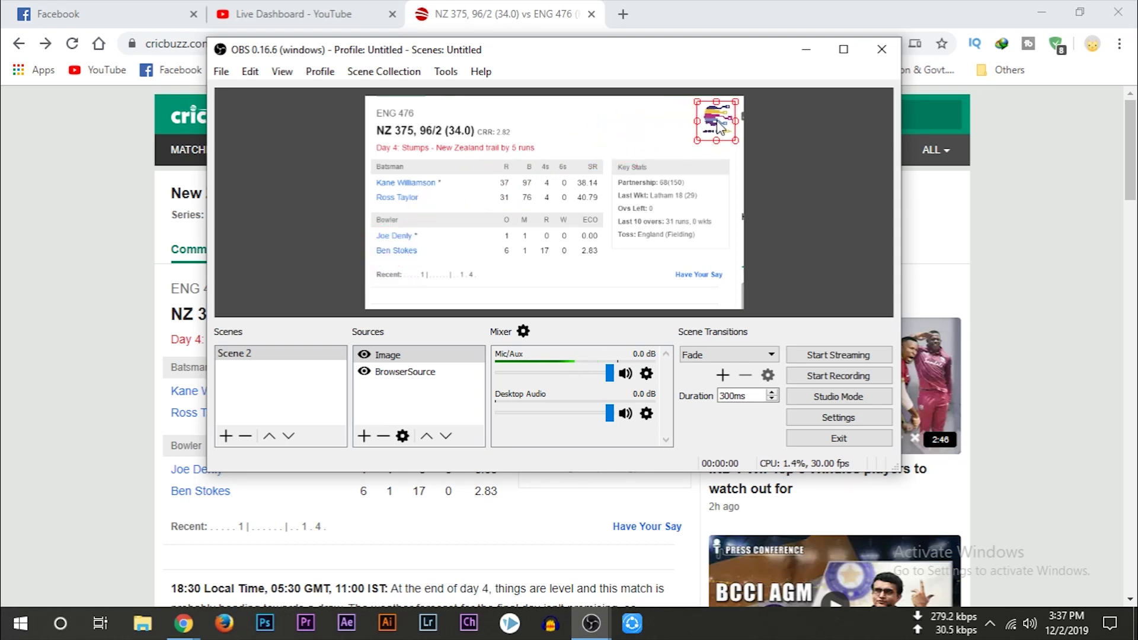
left_click(654, 231)
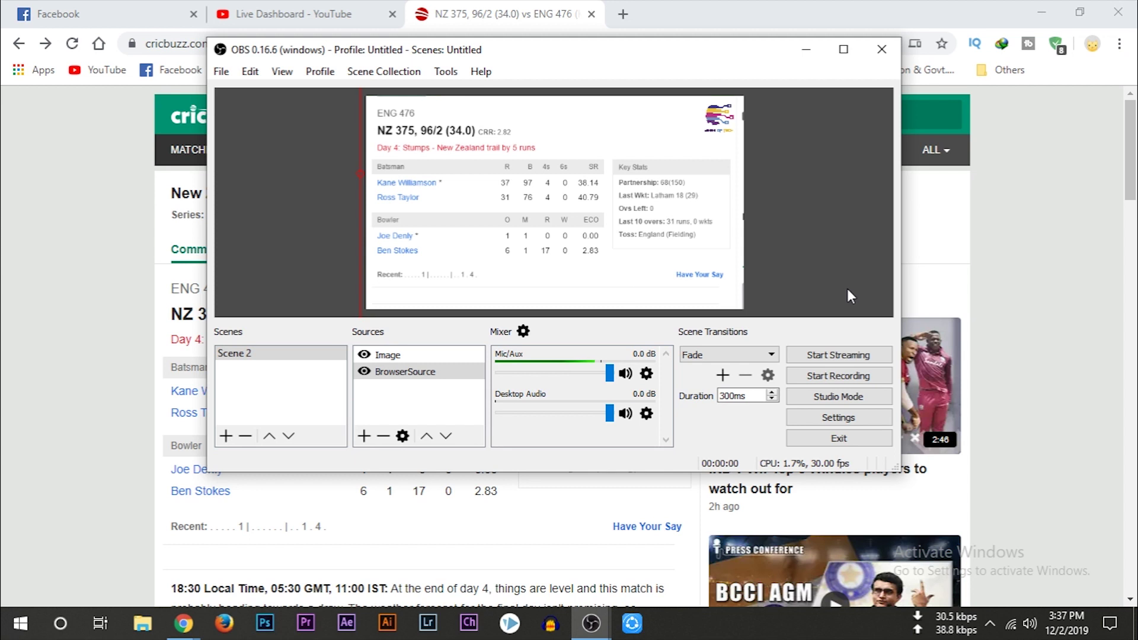
Step: Add a Text (GDI+) source to Scene 2 with the placeholder text "hgfhhjfydfyfgfhdfyuhftgytjhftttttttttyjkyu"
right_click(397, 403)
mouse_move(446, 408)
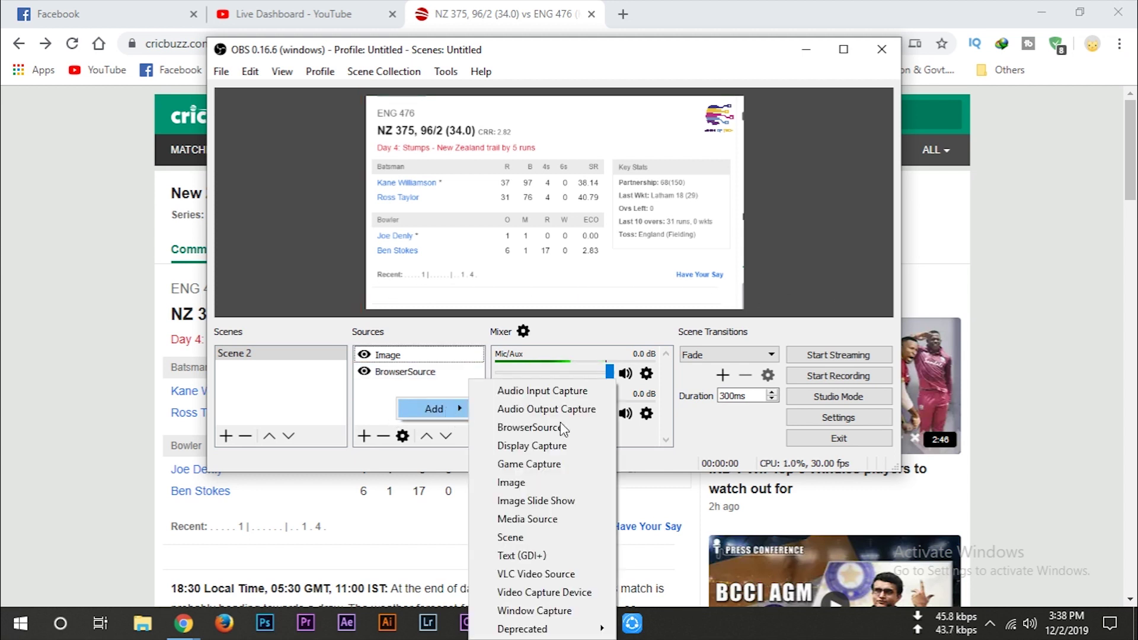
left_click(521, 556)
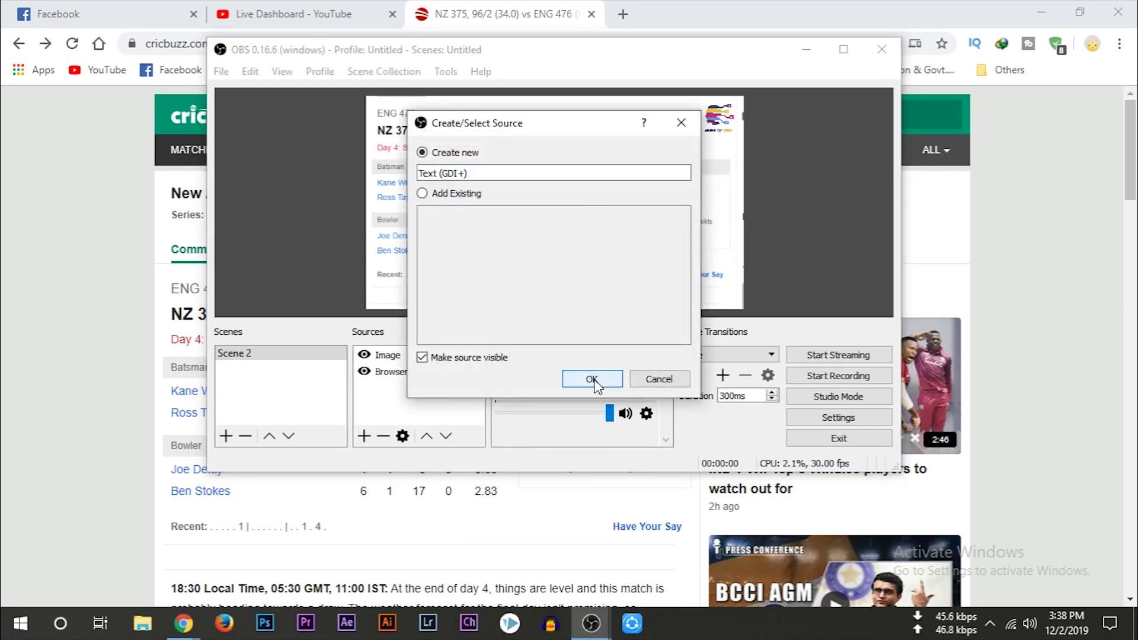
left_click(592, 380)
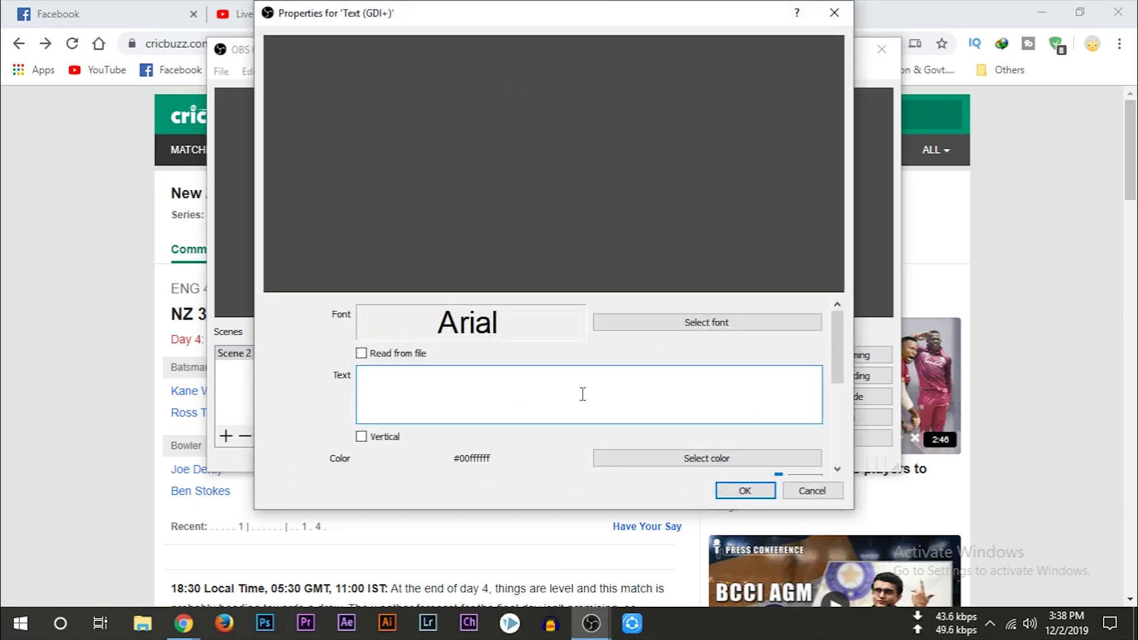
type("hgf")
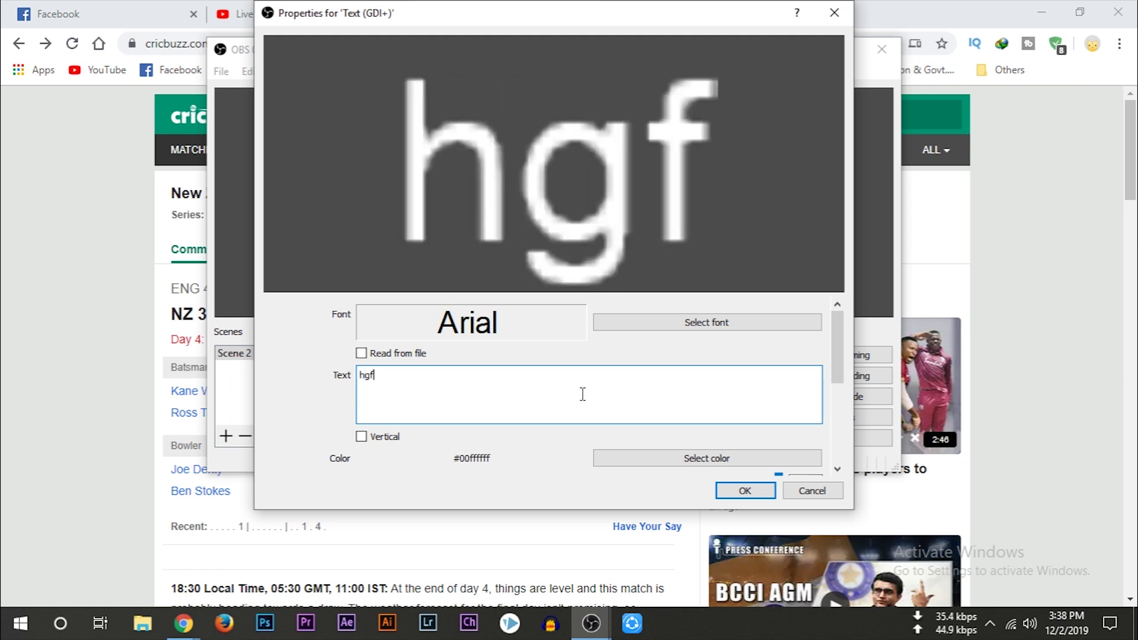
type("hhjfydfyfgfhdfy")
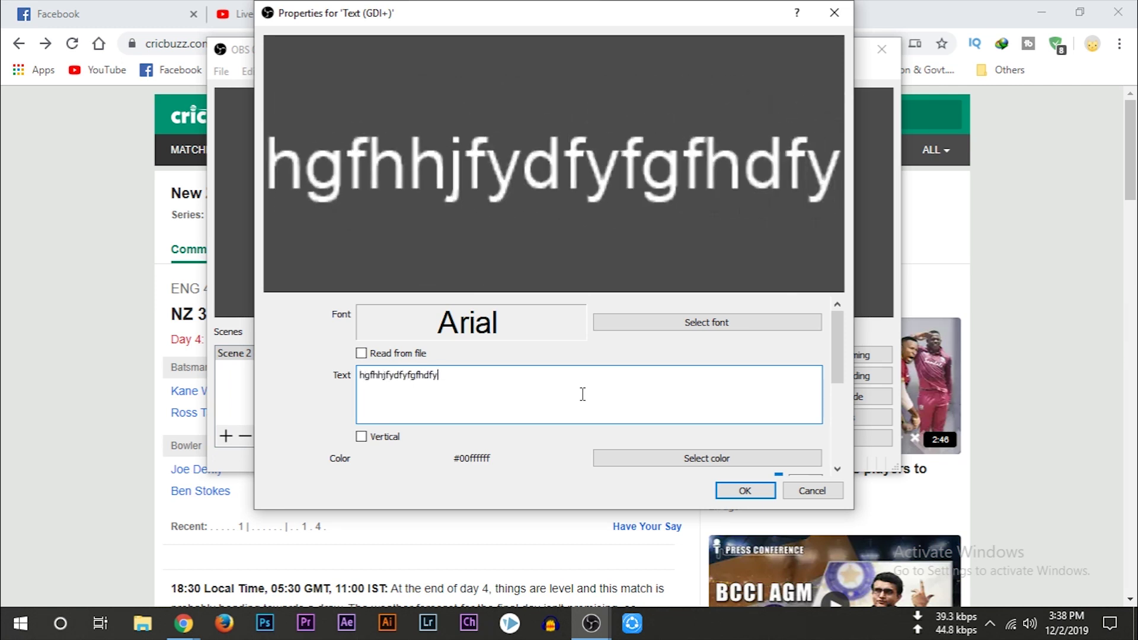
type("uhftgytjhftttttttttyjkyu")
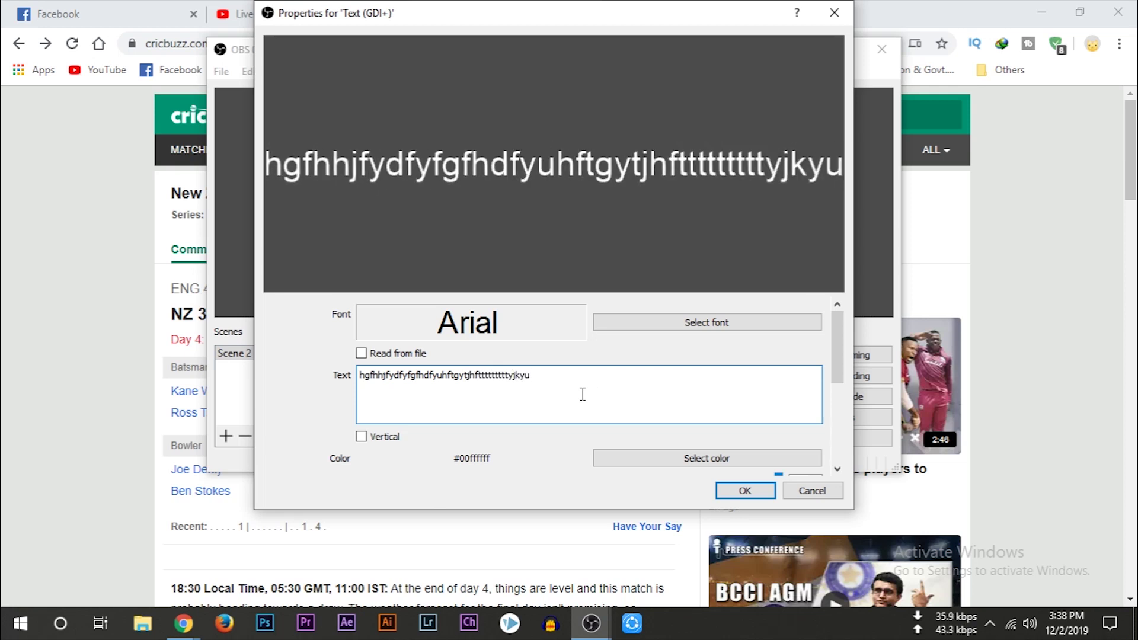
Step: Look through the available fonts for the text source and keep Arial Normal at size 36
left_click(646, 322)
scroll(497, 252, "down", 5)
scroll(497, 255, "down", 8)
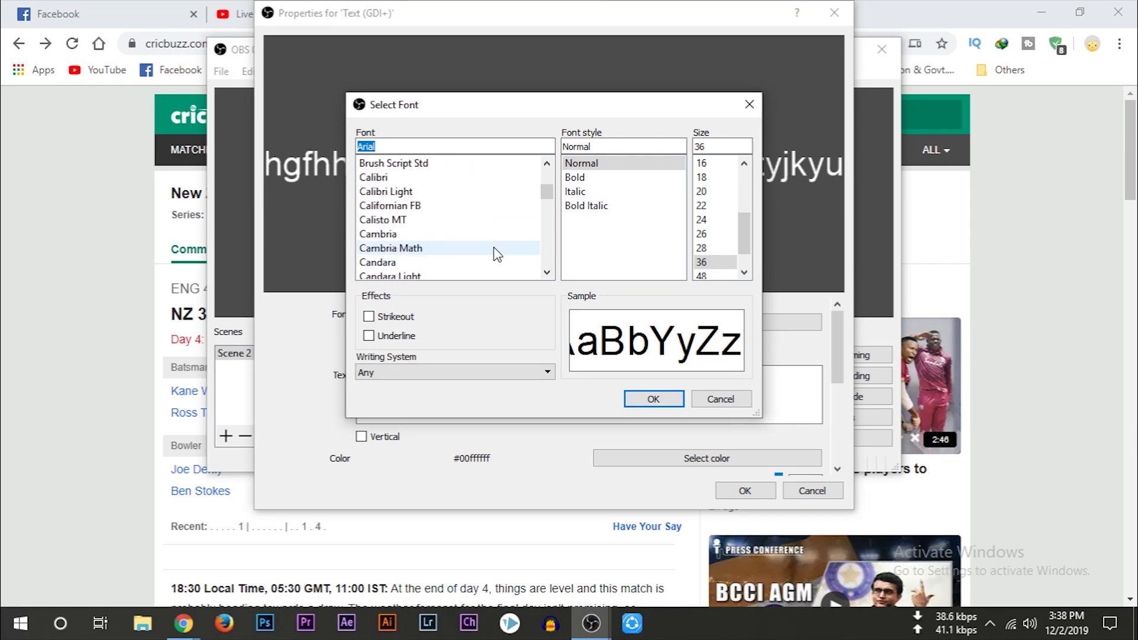
left_click(658, 400)
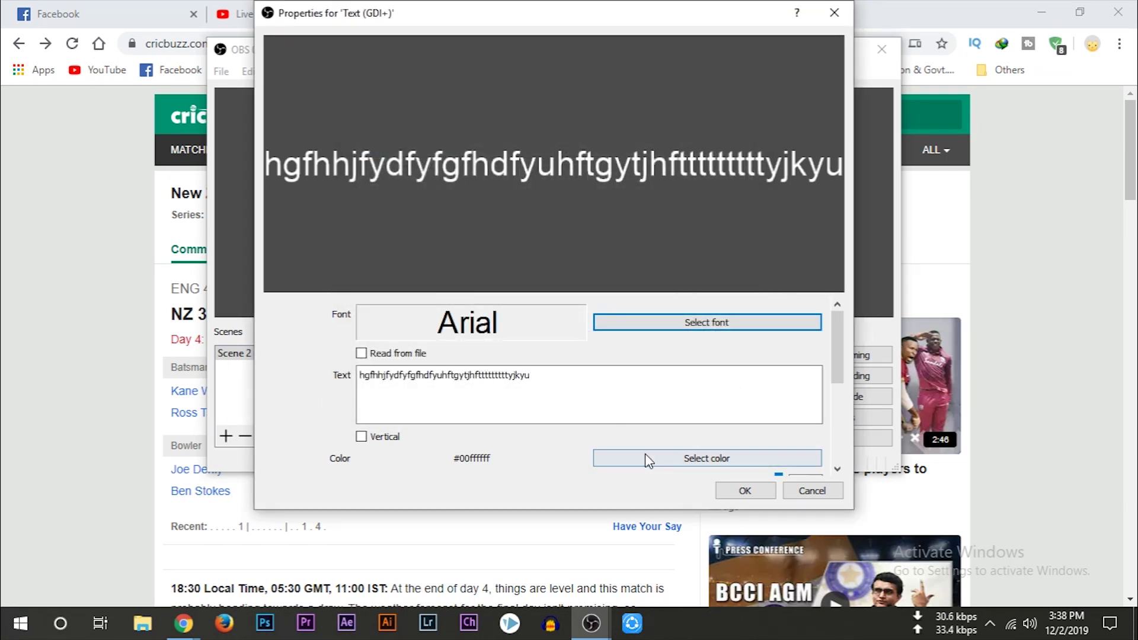
Step: Give the text a black (#000000) background at 47 opacity, and enlarge it along the canvas's lower edge
scroll(319, 402, "down", 3)
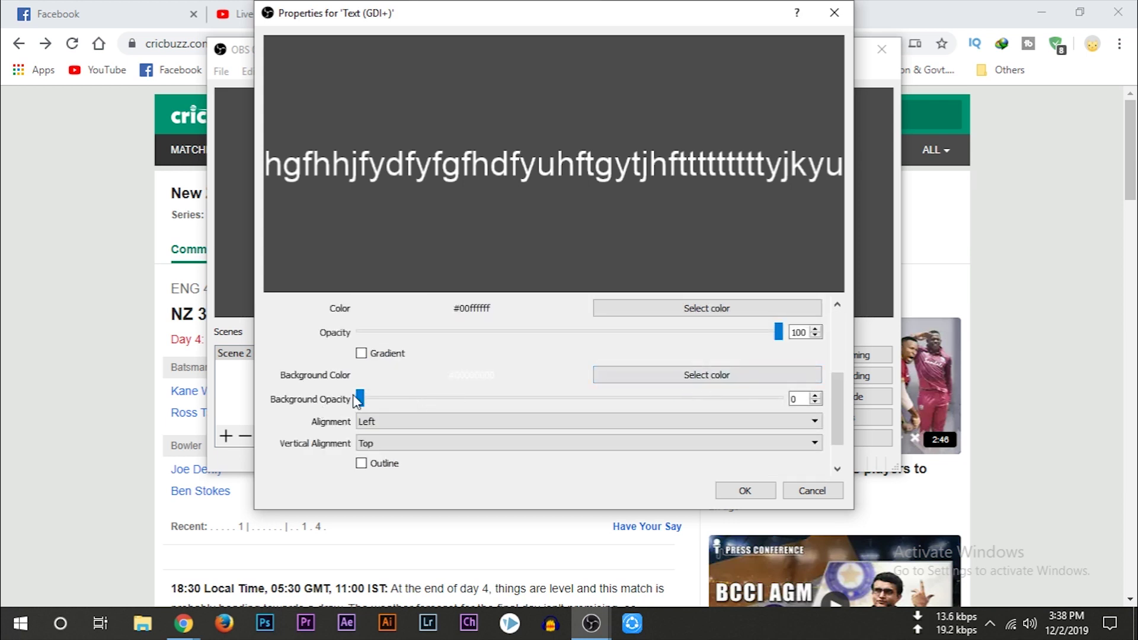
left_click_drag(358, 399, 524, 415)
left_click(696, 379)
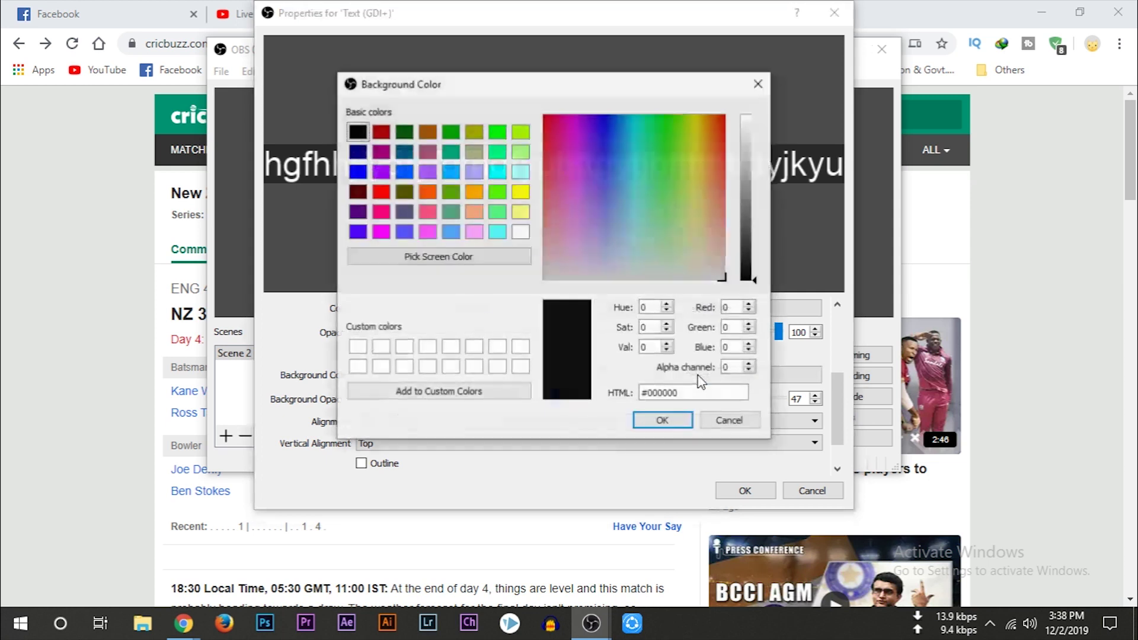
left_click(664, 421)
left_click(746, 492)
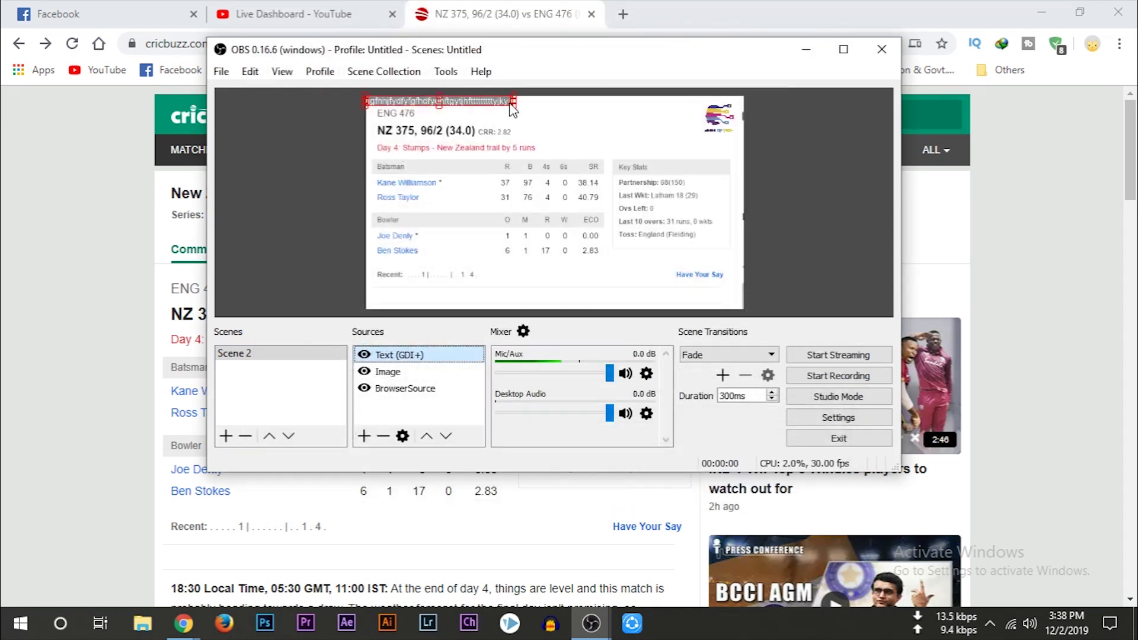
left_click_drag(512, 103, 611, 293)
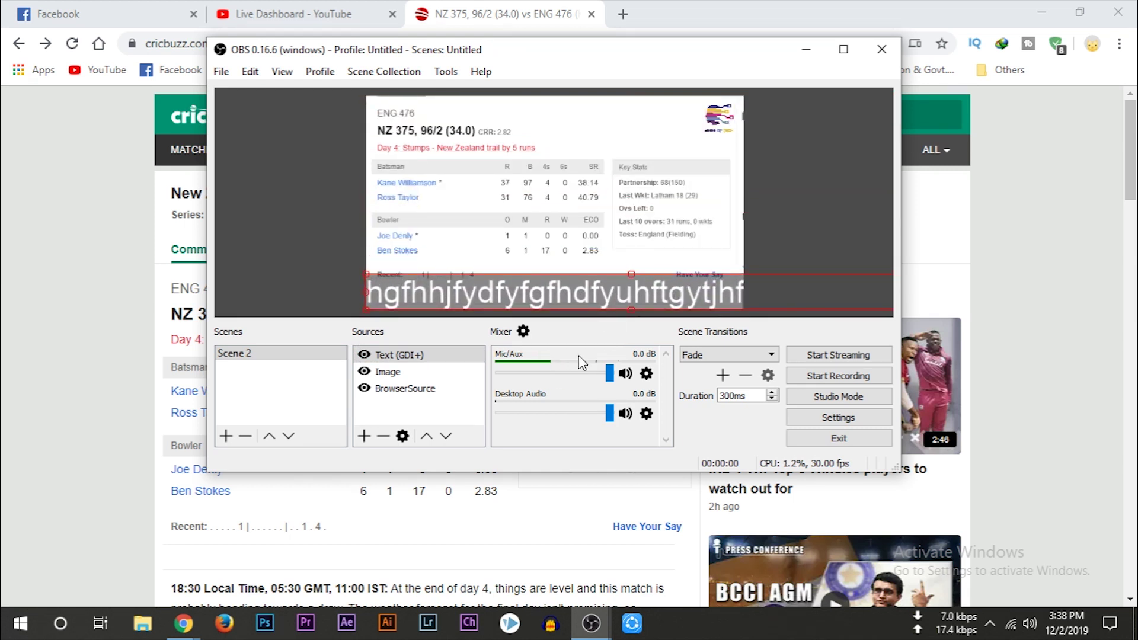
Step: Add a Scroll filter with its default name to the Text (GDI+) source
right_click(392, 355)
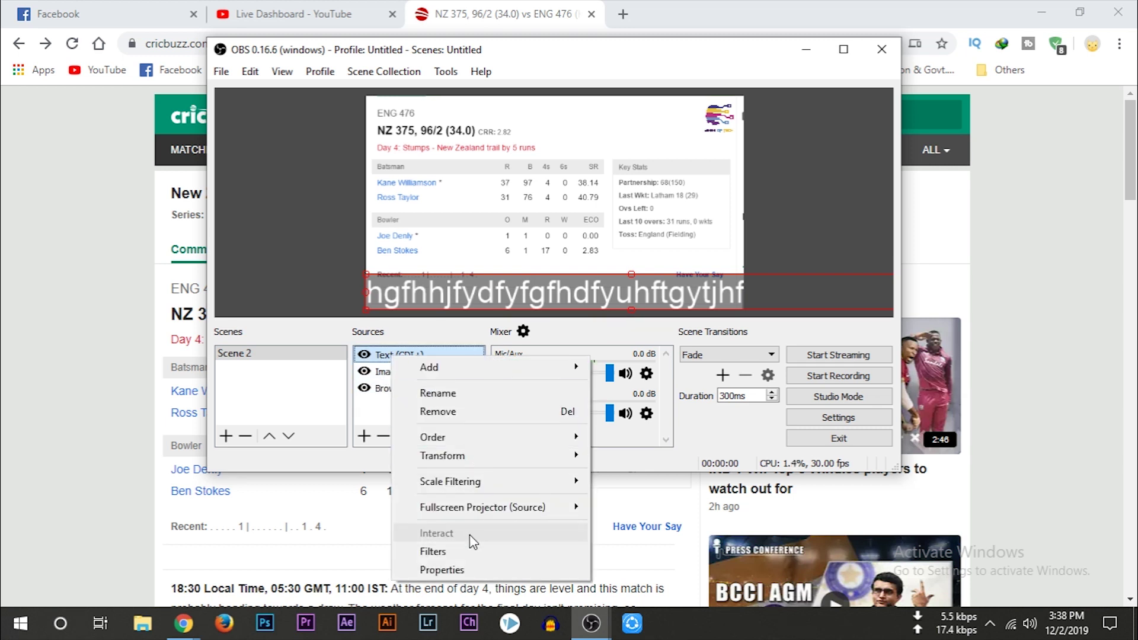
left_click(462, 551)
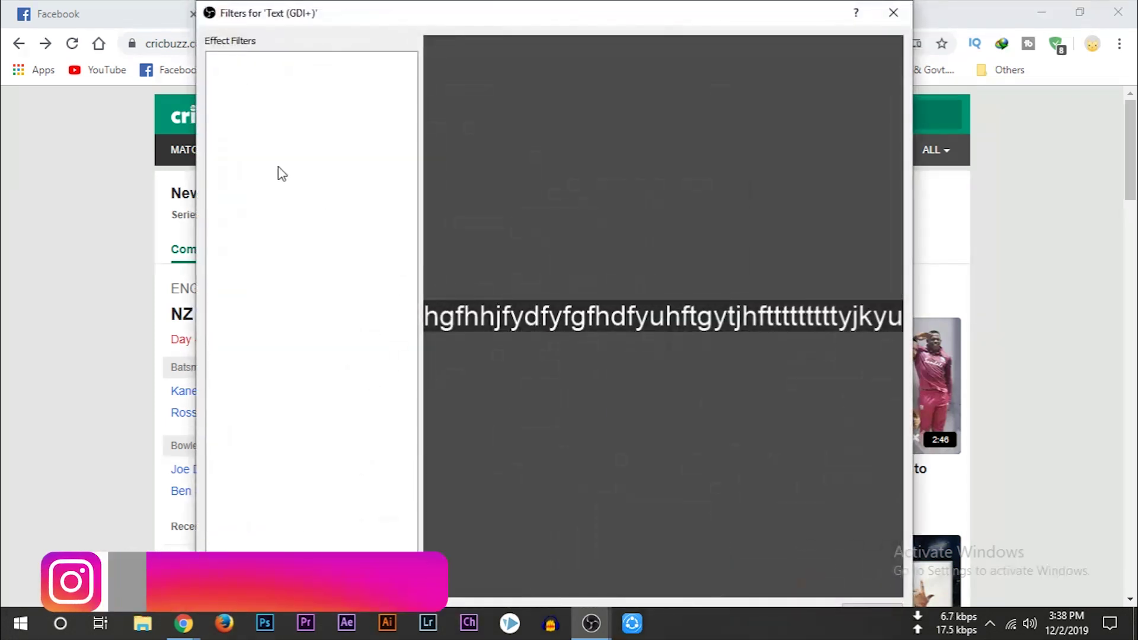
right_click(297, 138)
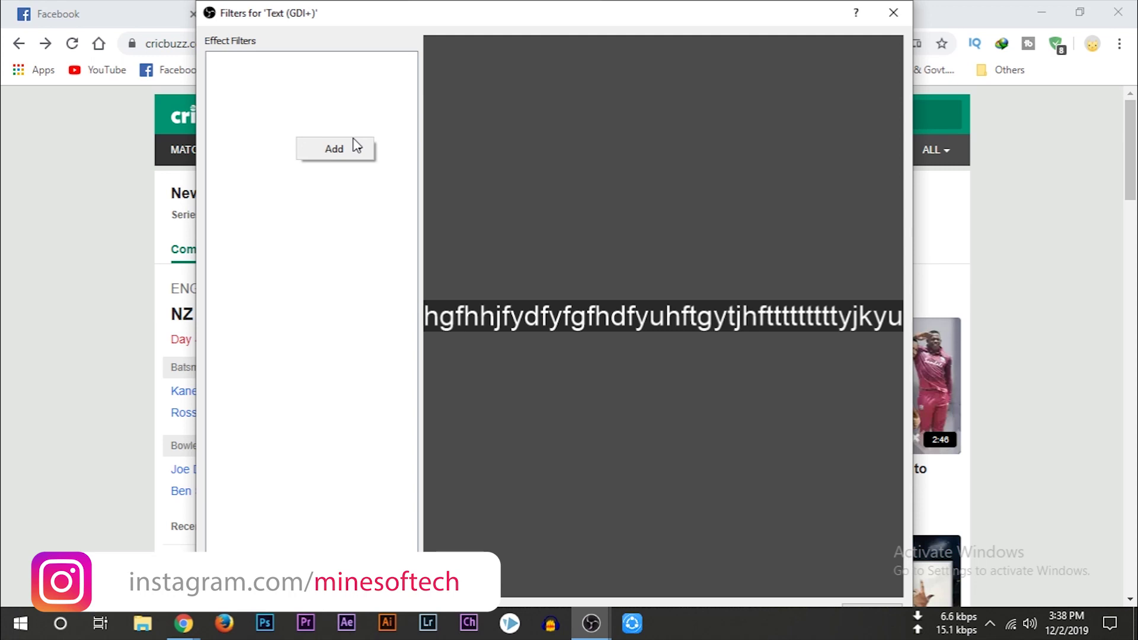
mouse_move(347, 154)
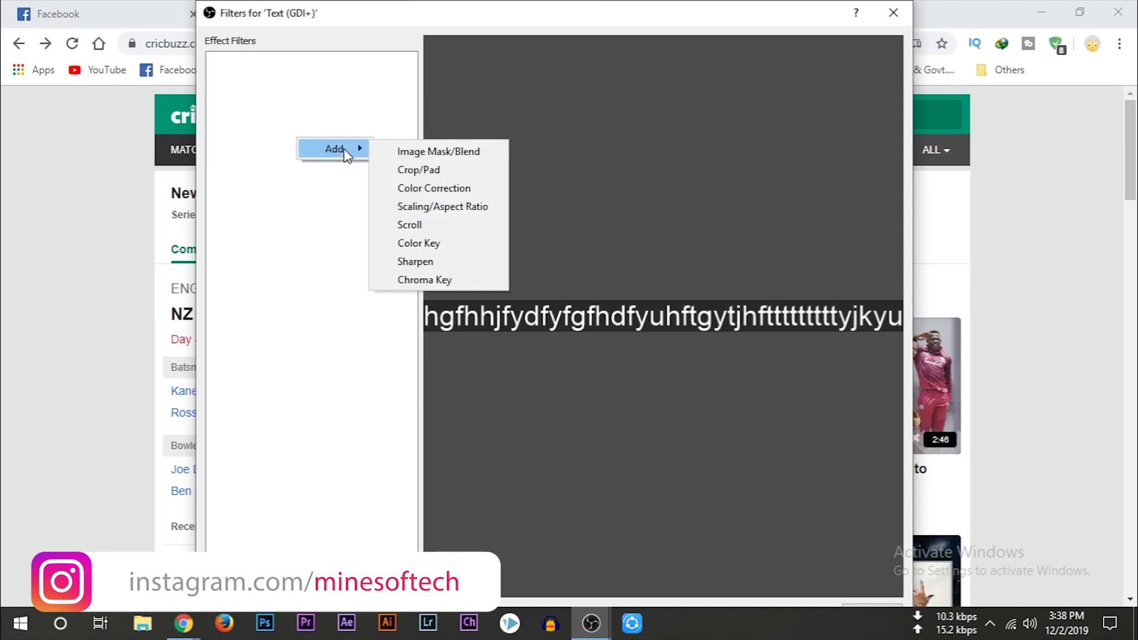
left_click(426, 225)
left_click(530, 357)
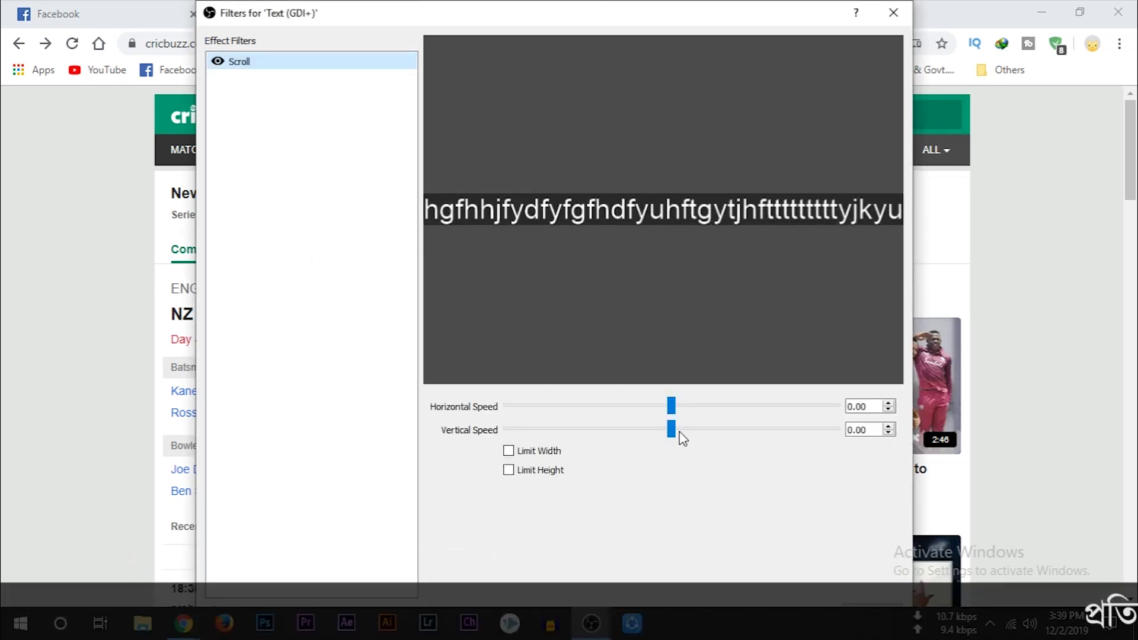
Step: Set the Scroll filter's horizontal speed to 109 and vertical speed to 0, and close the filter settings
left_click_drag(676, 437, 689, 435)
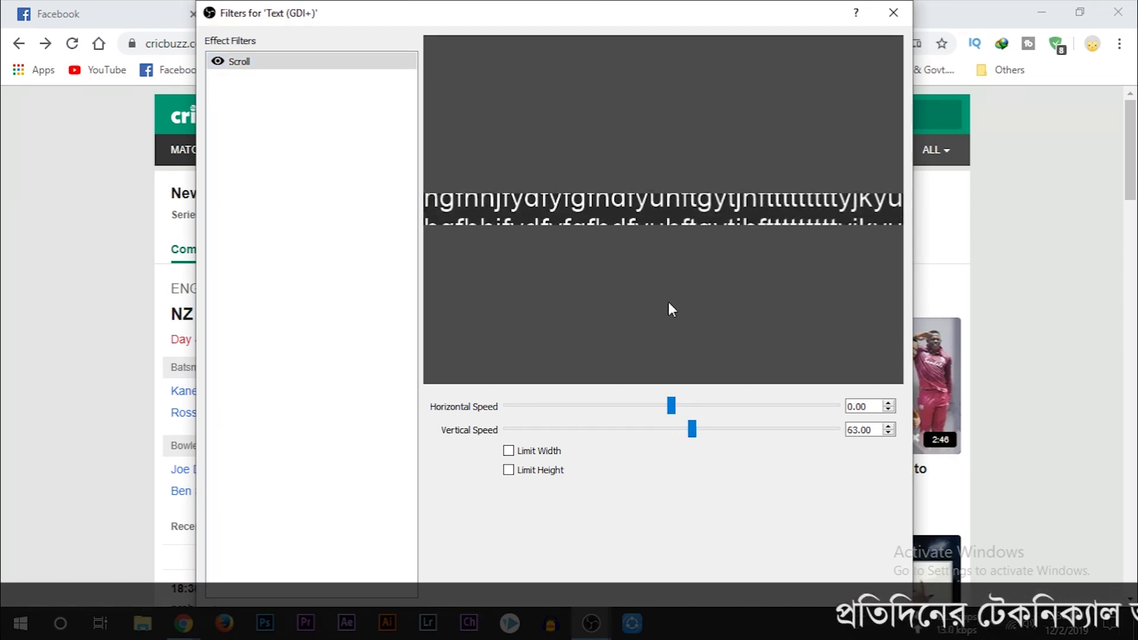
left_click_drag(691, 430, 676, 439)
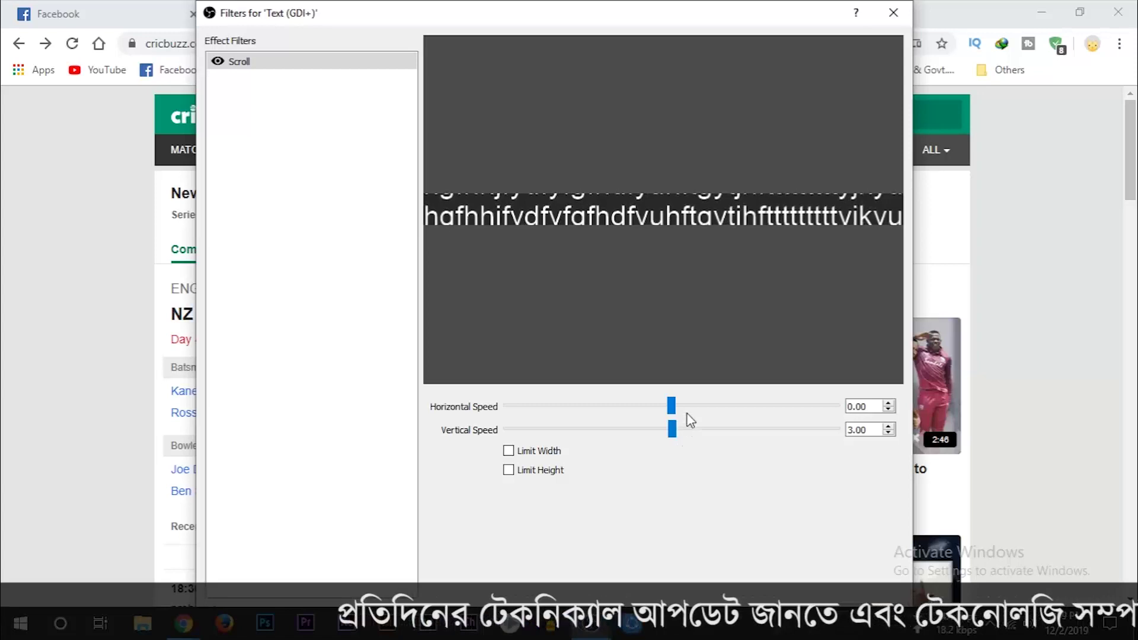
mouse_move(681, 407)
left_mouse_down()
mouse_move(714, 413)
mouse_move(579, 408)
mouse_move(672, 403)
left_mouse_up()
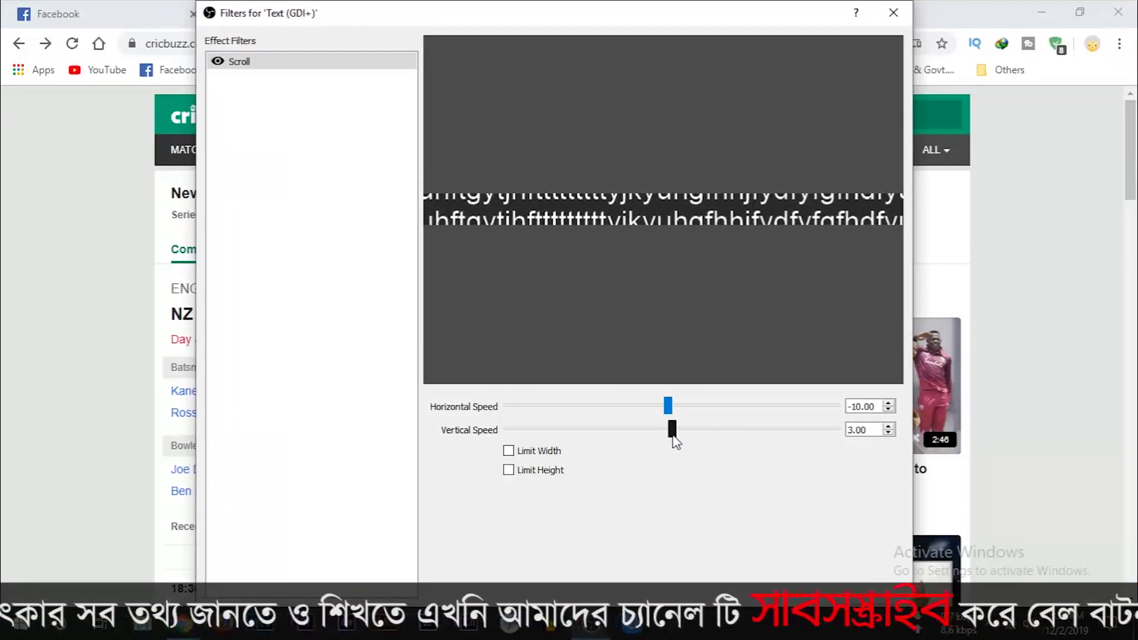
left_click_drag(674, 429, 709, 411)
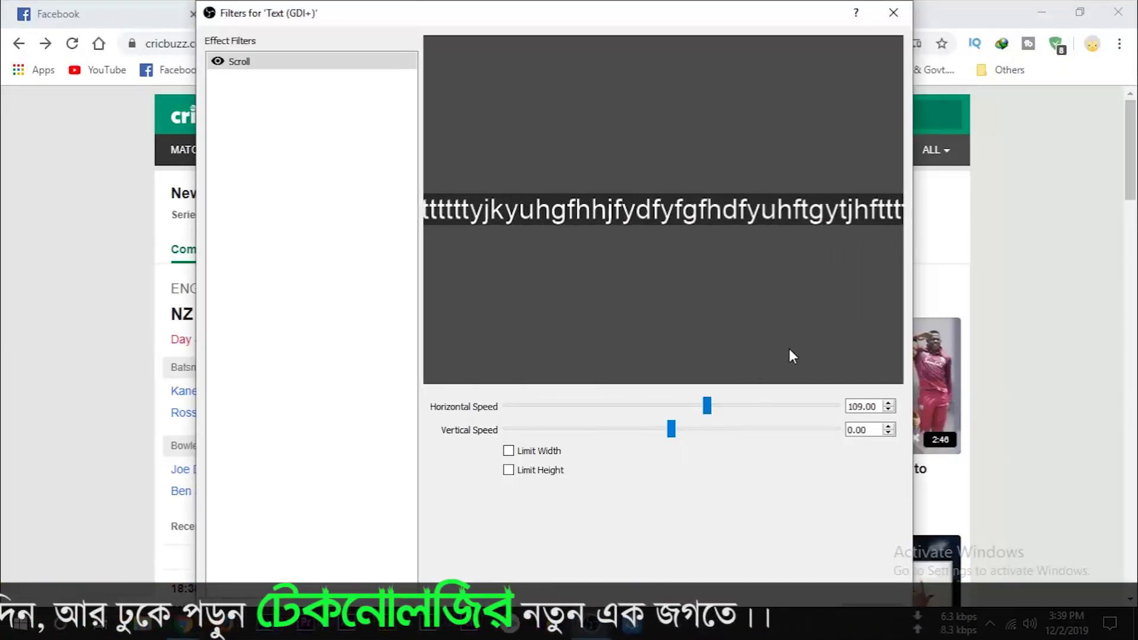
left_click(892, 18)
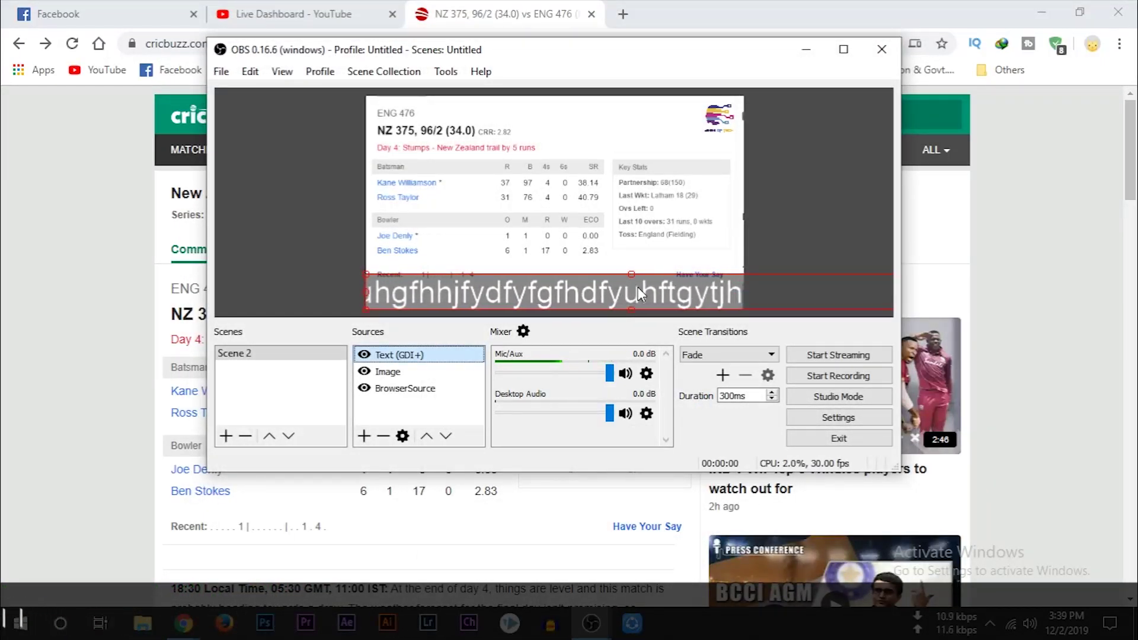
left_click(828, 234)
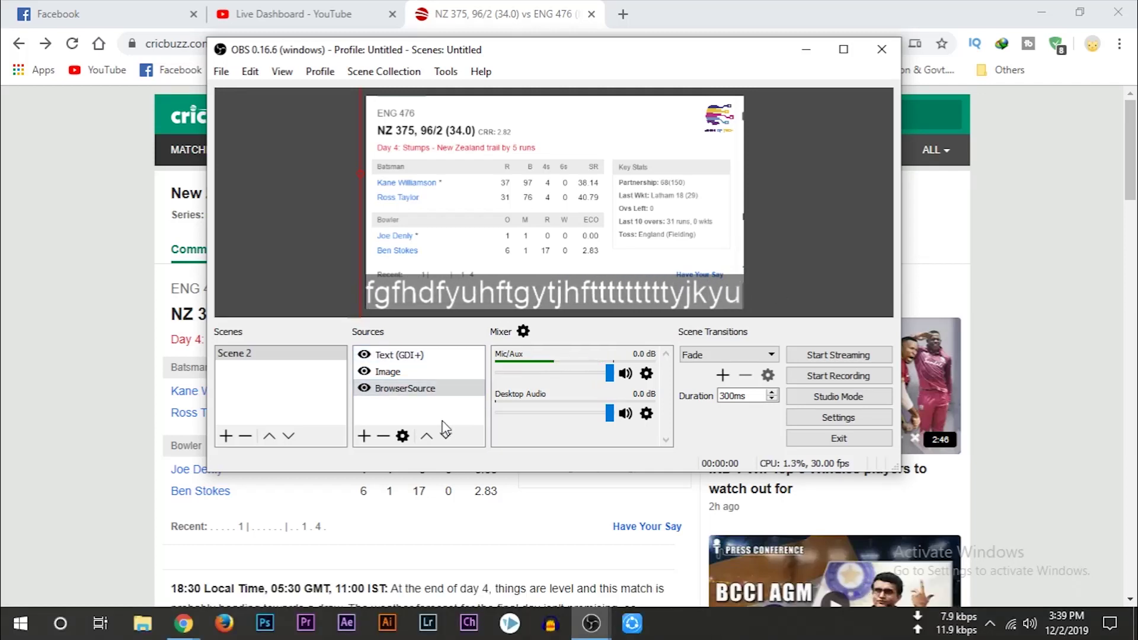
Step: Add a new Image Slide Show source with its default name to Scene 2
right_click(415, 419)
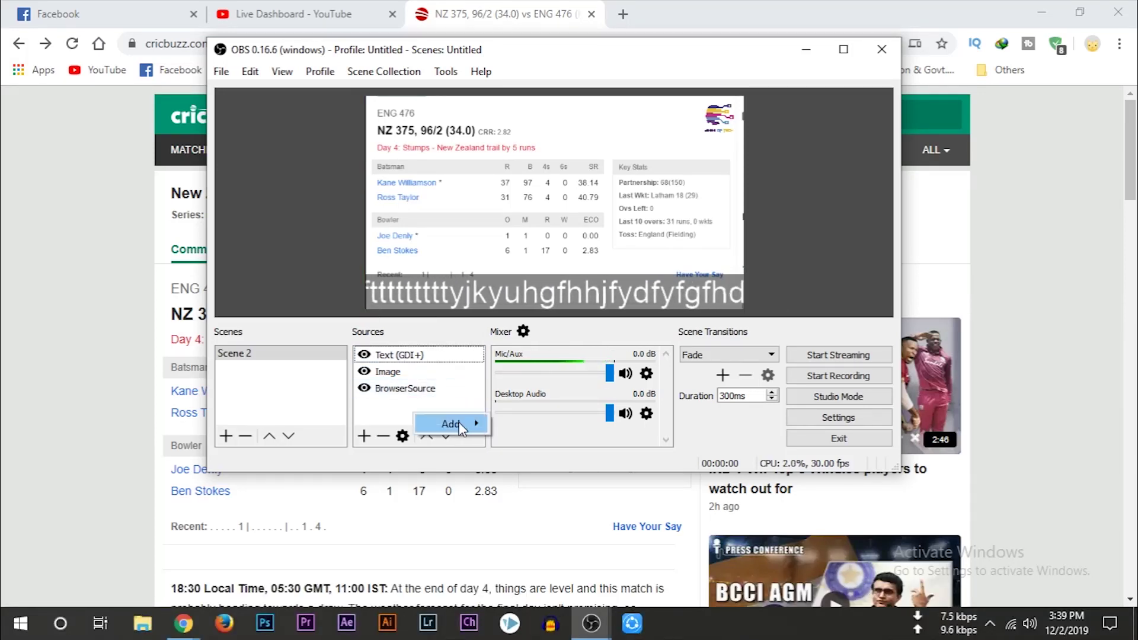
mouse_move(468, 423)
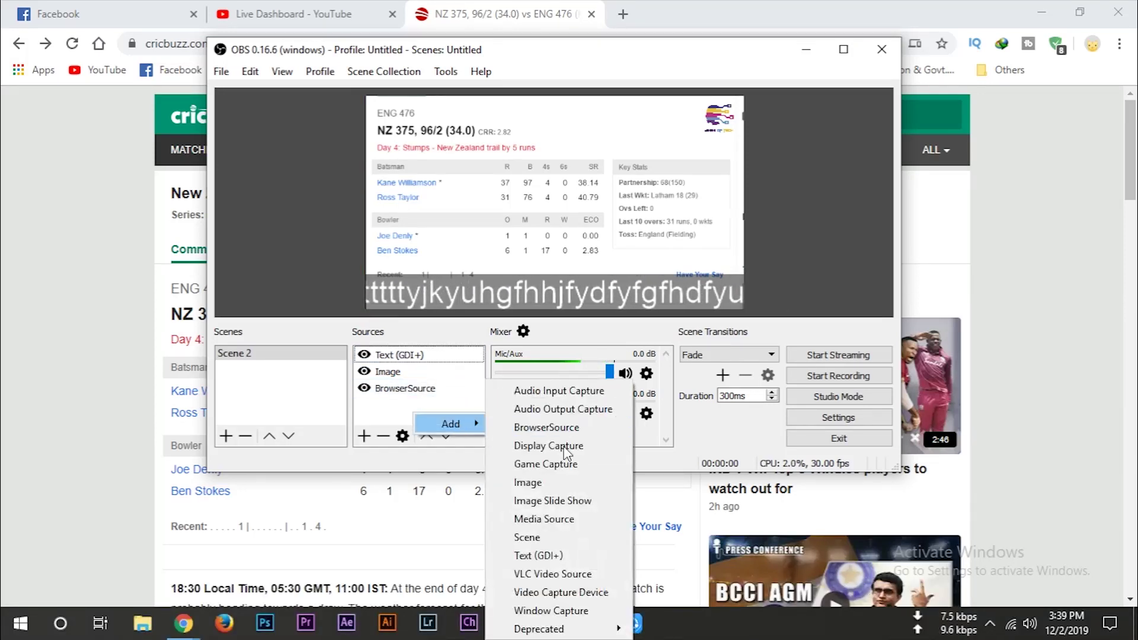
left_click(555, 501)
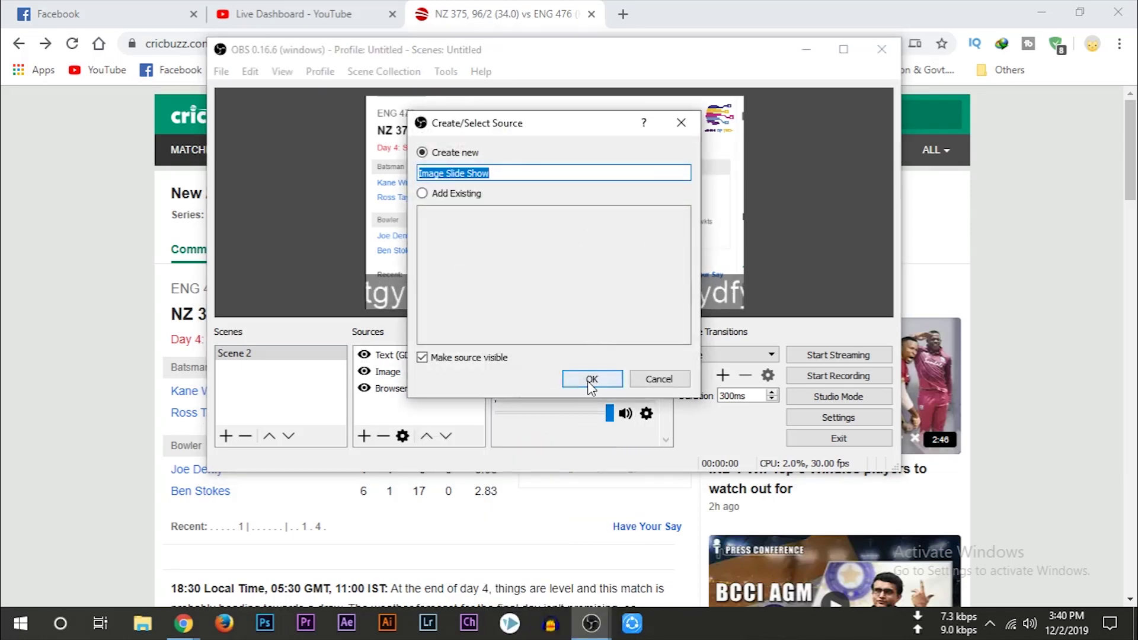
left_click(591, 380)
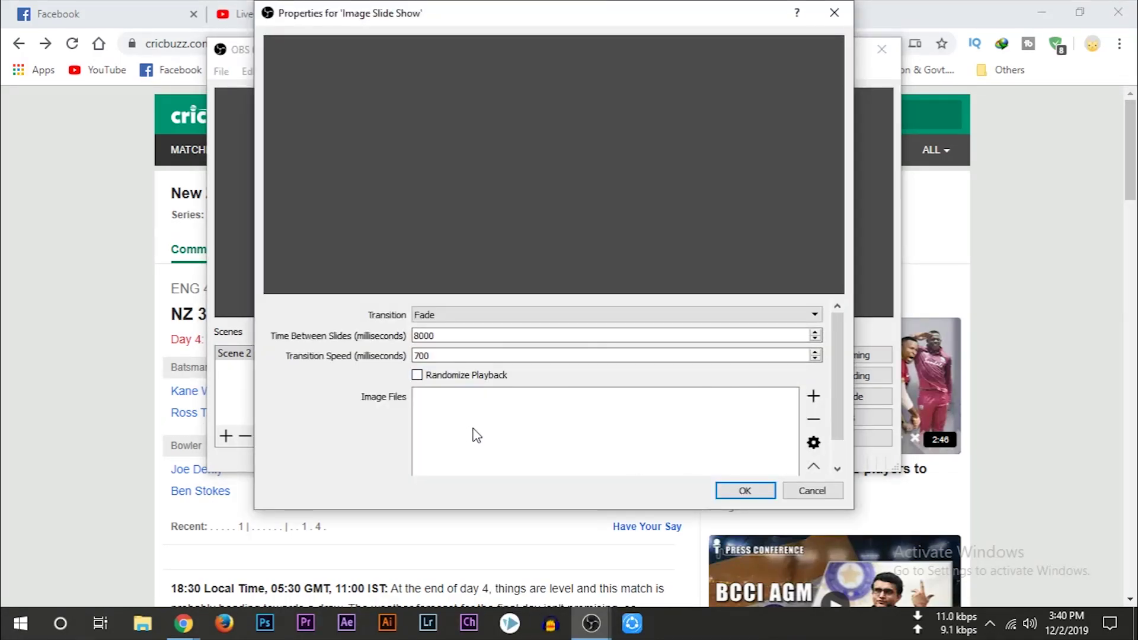
Step: Load cooltext267566512871615.png and Transparent logo.png from the Desktop into the slide show, and close its properties
scroll(476, 436, "down", 1)
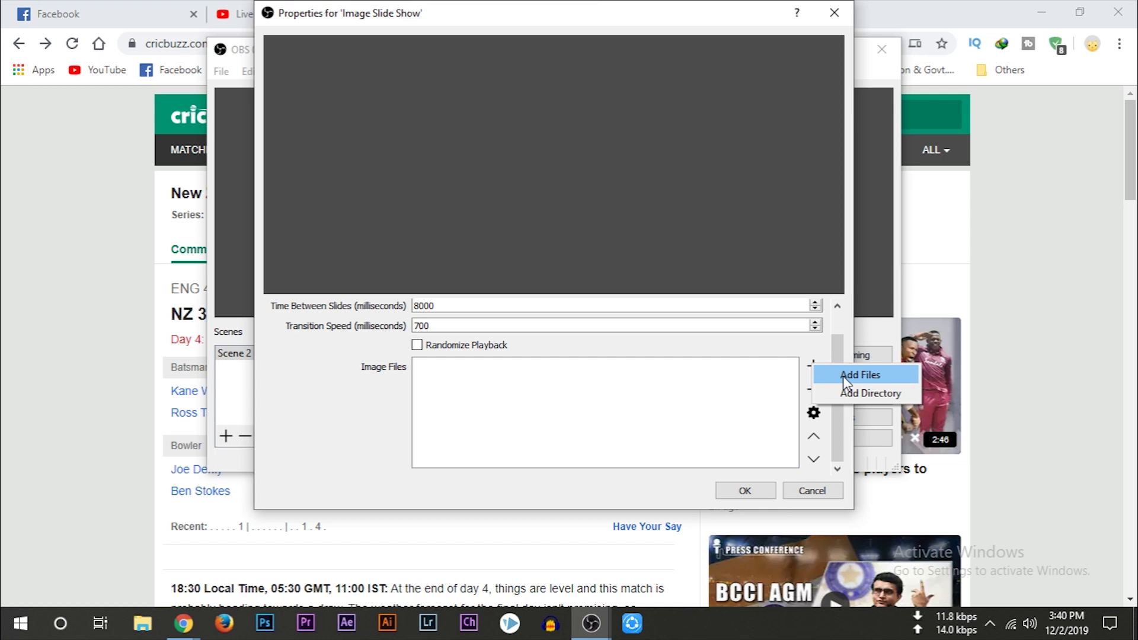
left_click(847, 378)
key("ctrl+a")
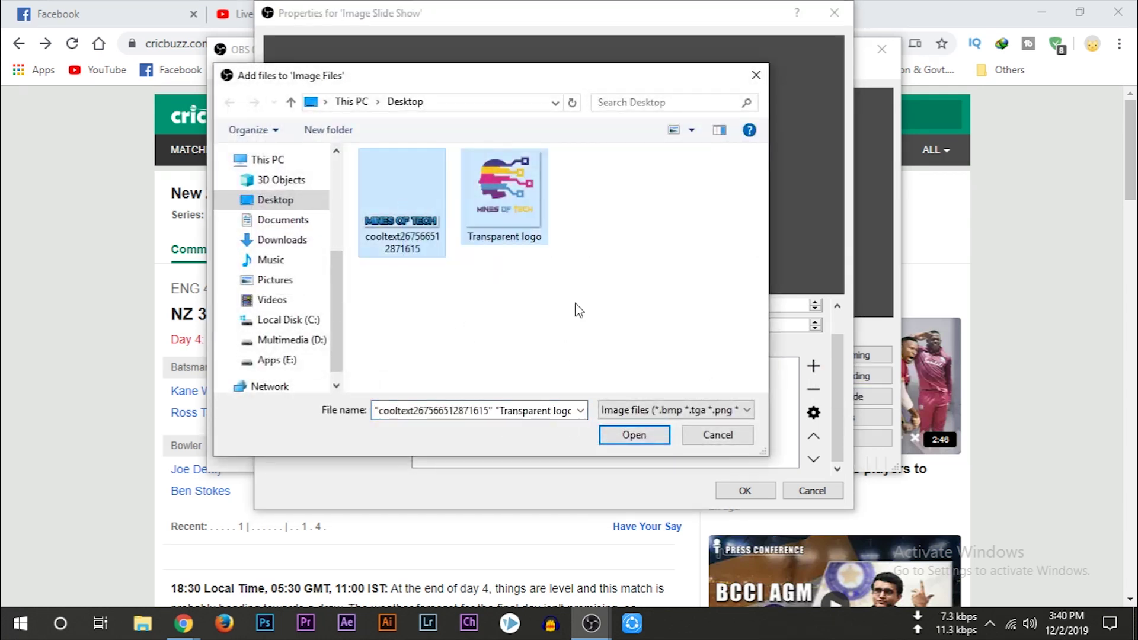
left_click(634, 436)
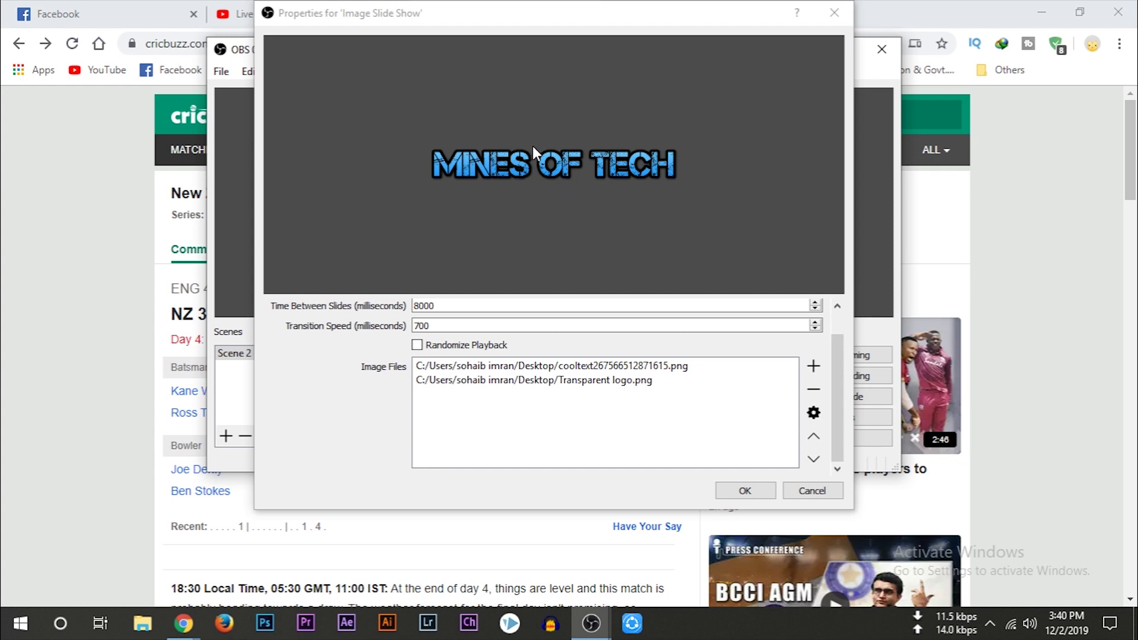
scroll(371, 379, "up", 1)
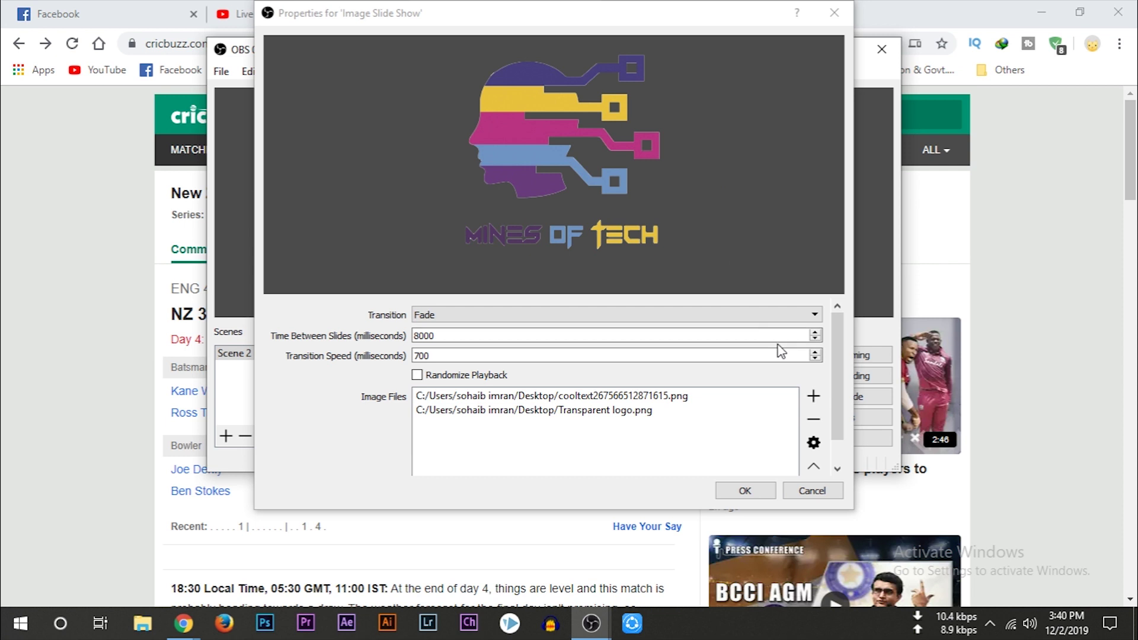
left_click(811, 490)
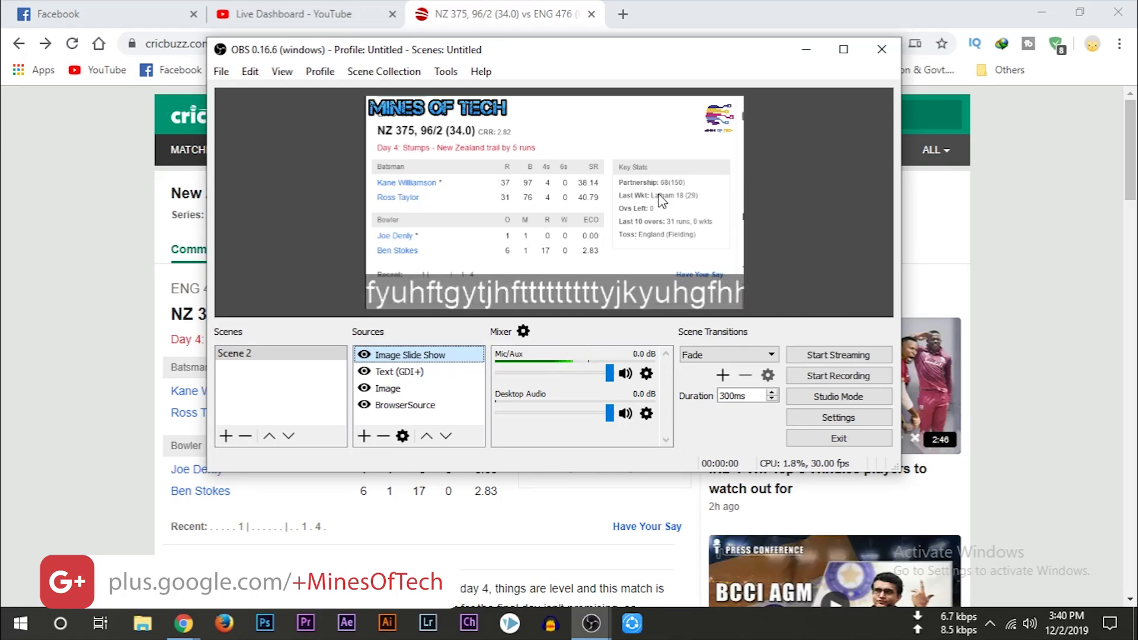
Step: Open the Stream settings, and switch to the YouTube Live Dashboard in Chrome to find its Encoder Setup section
left_click(849, 423)
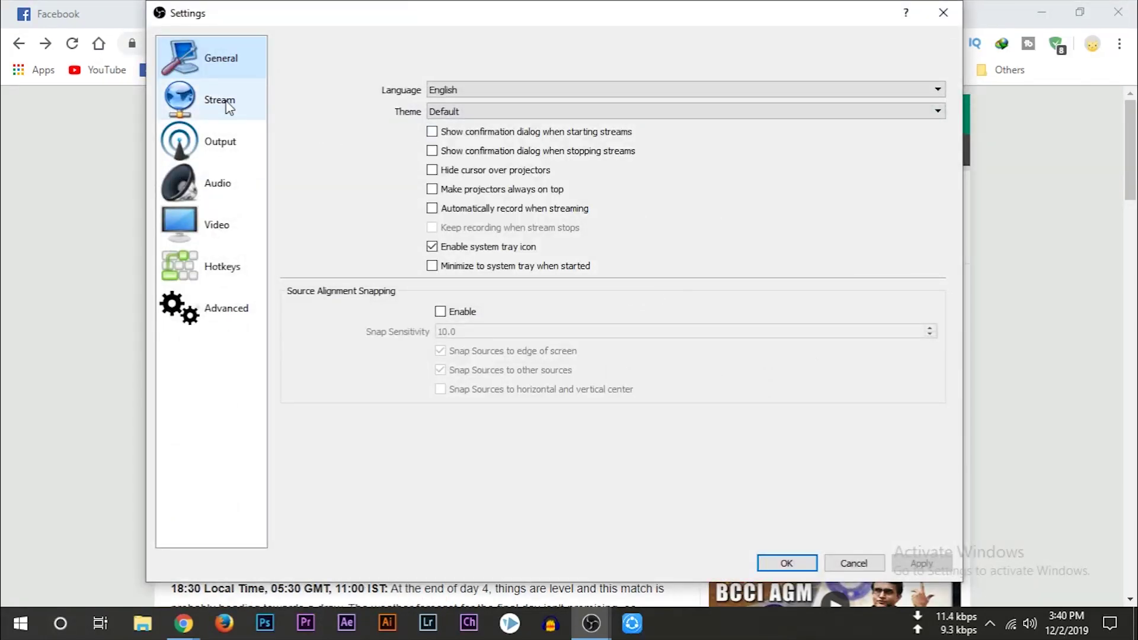
left_click(229, 103)
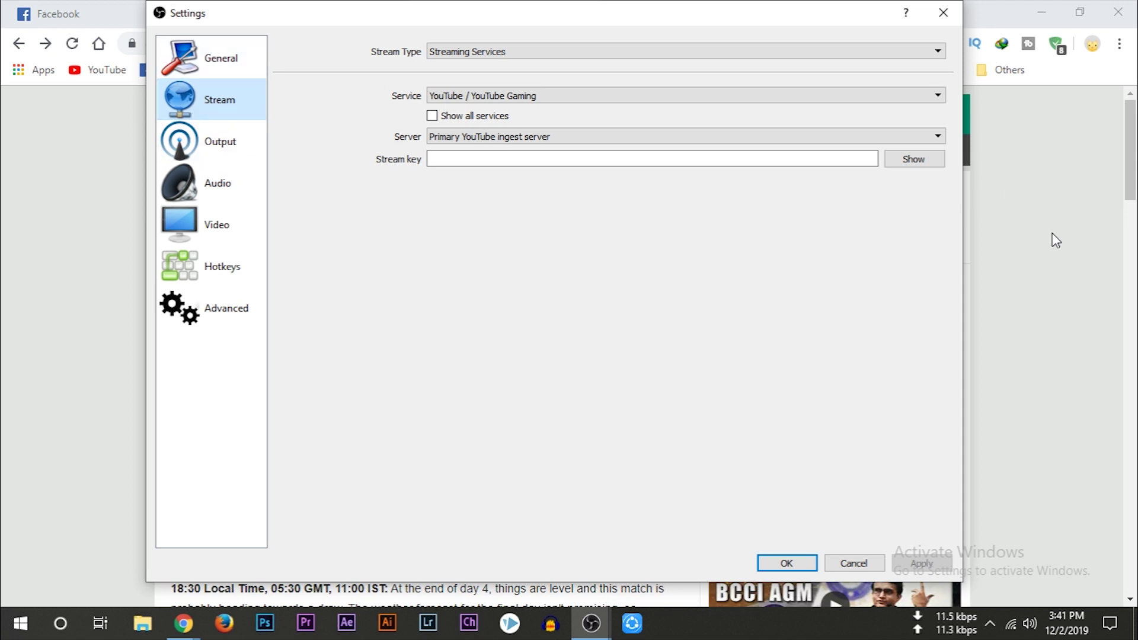
left_click(988, 13)
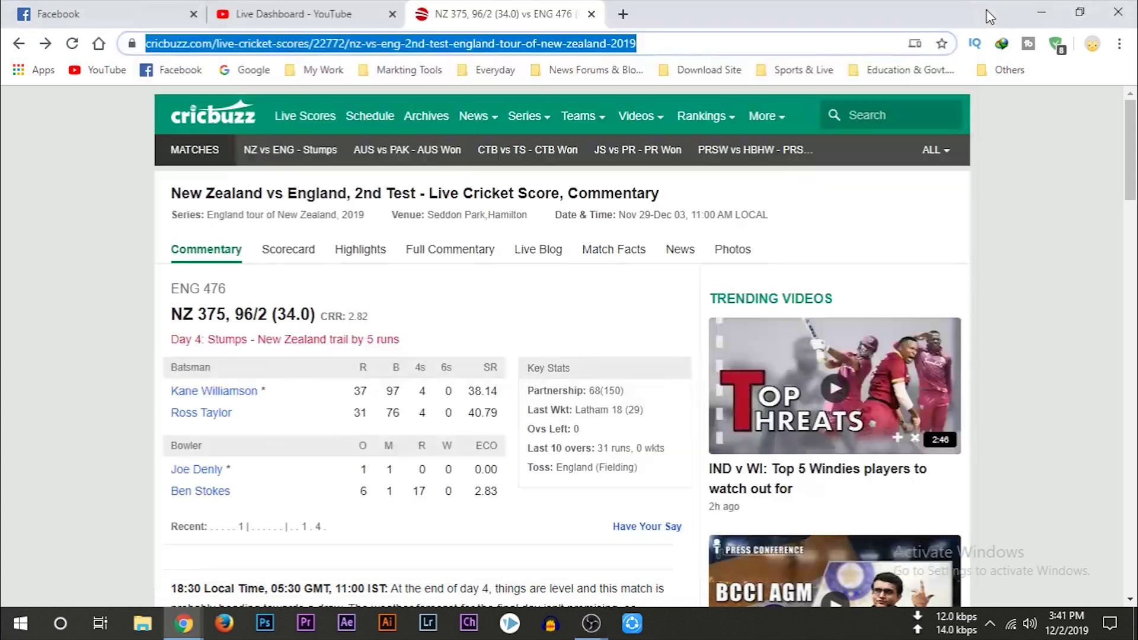
left_click(299, 14)
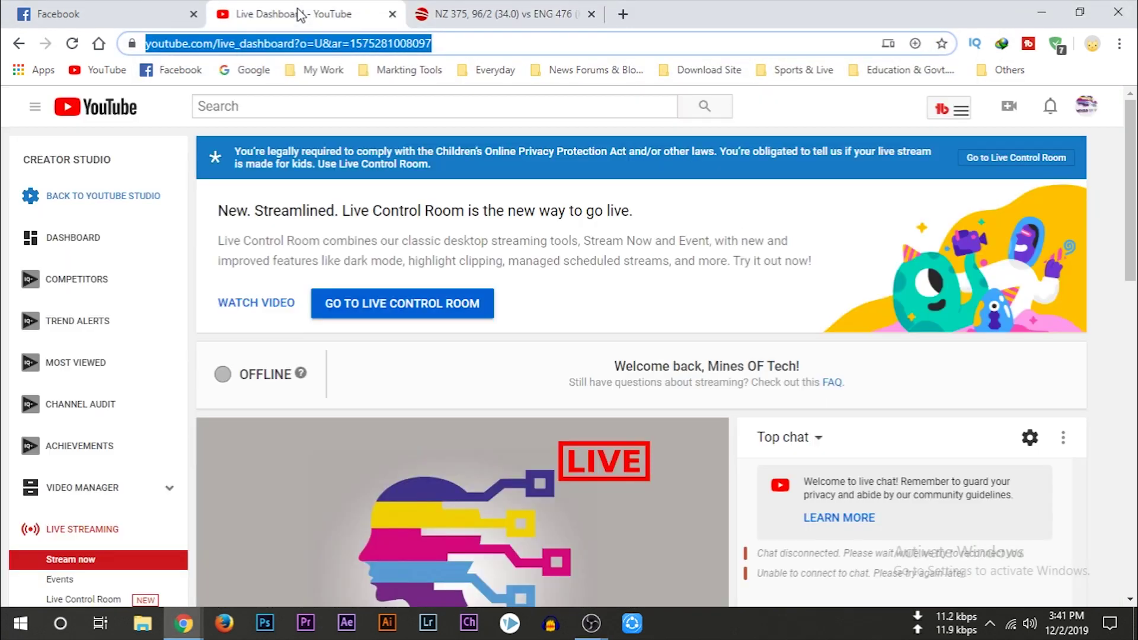
scroll(111, 393, "down", 4)
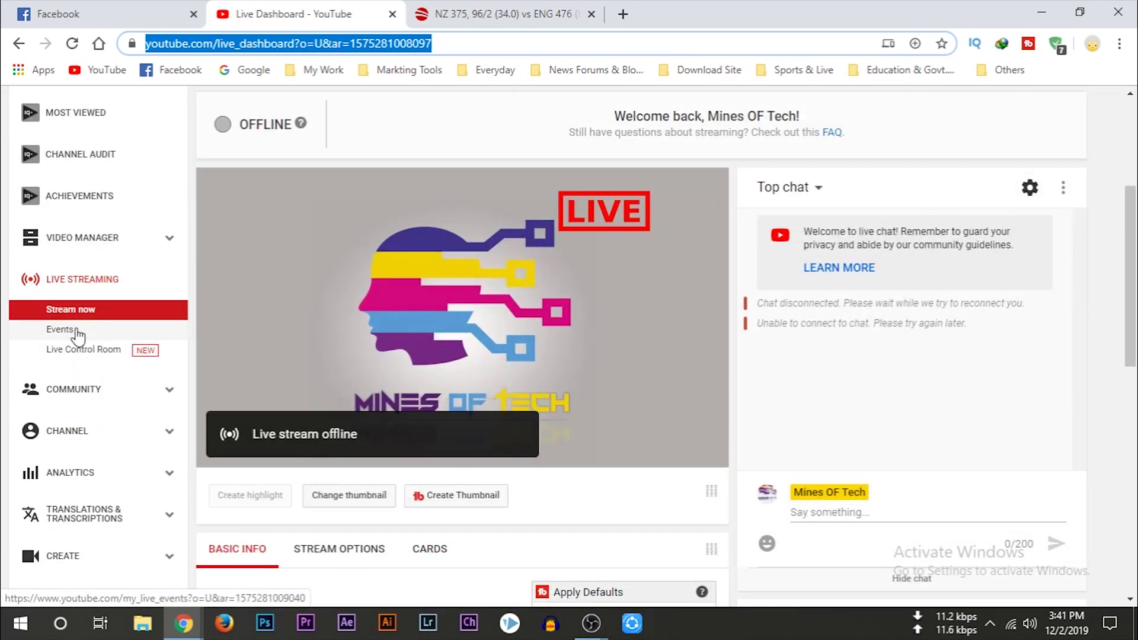
scroll(610, 402, "down", 3)
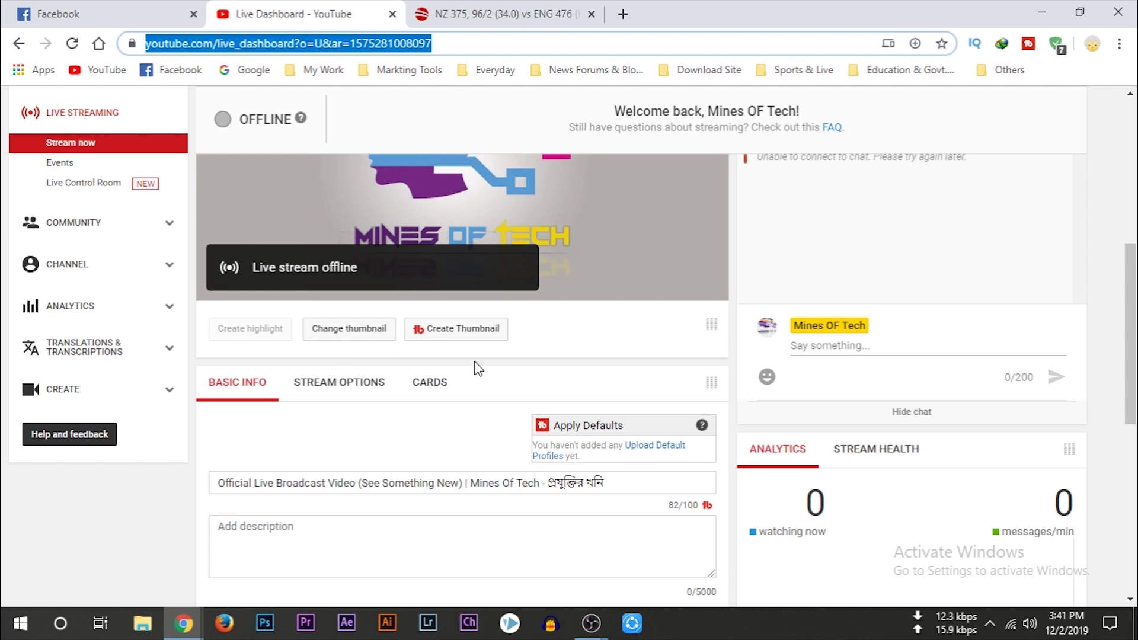
scroll(645, 337, "down", 6)
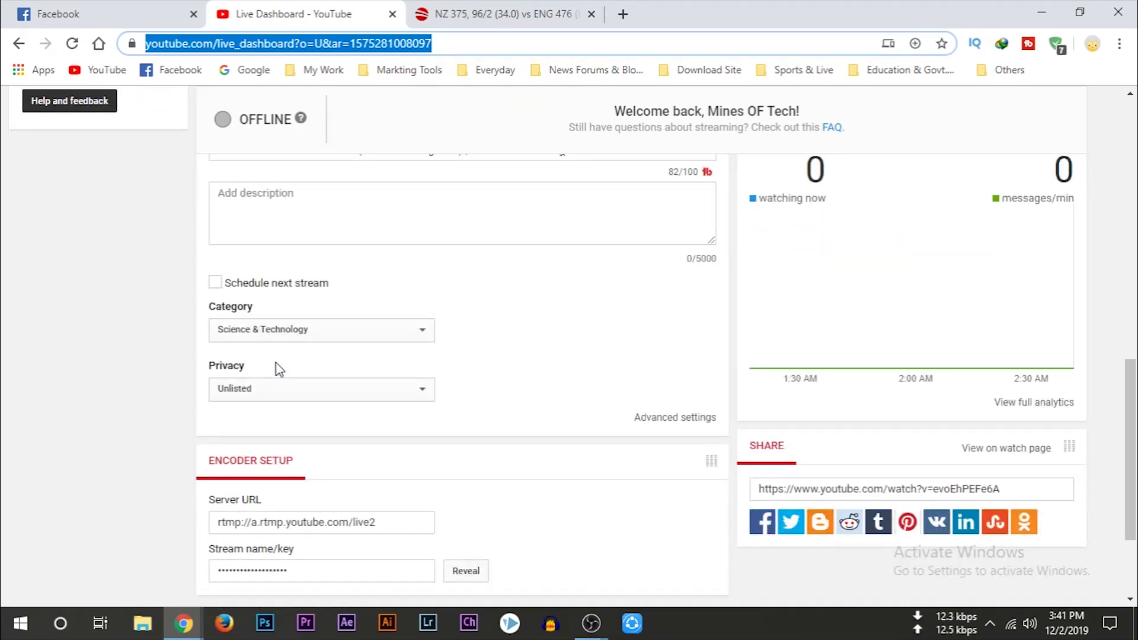
scroll(1000, 220, "up", 1)
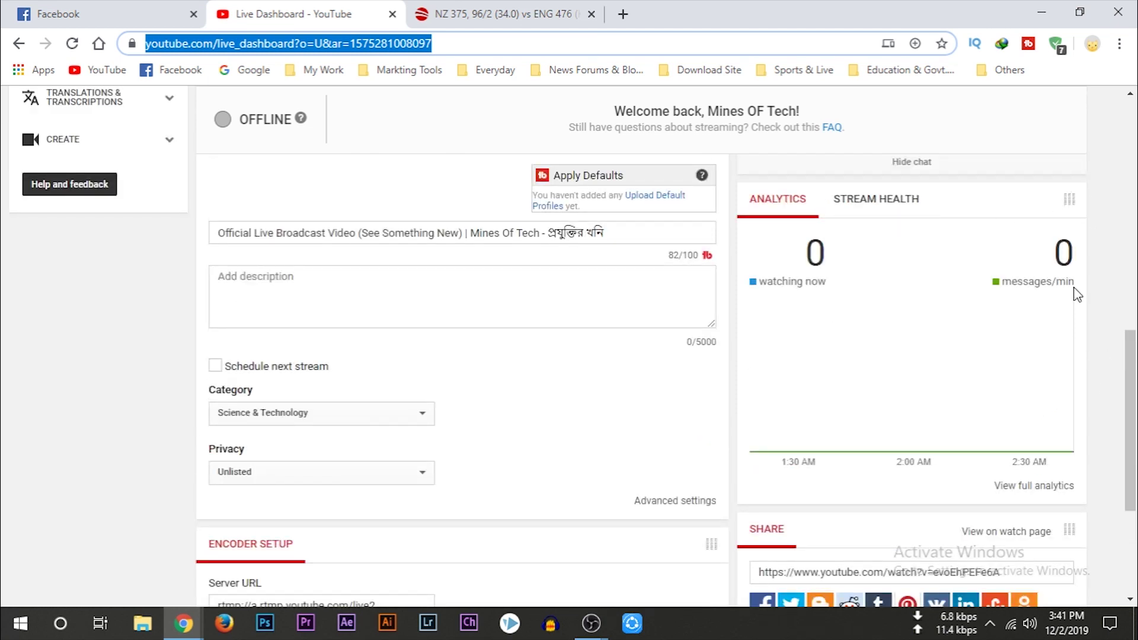
scroll(593, 429, "down", 2)
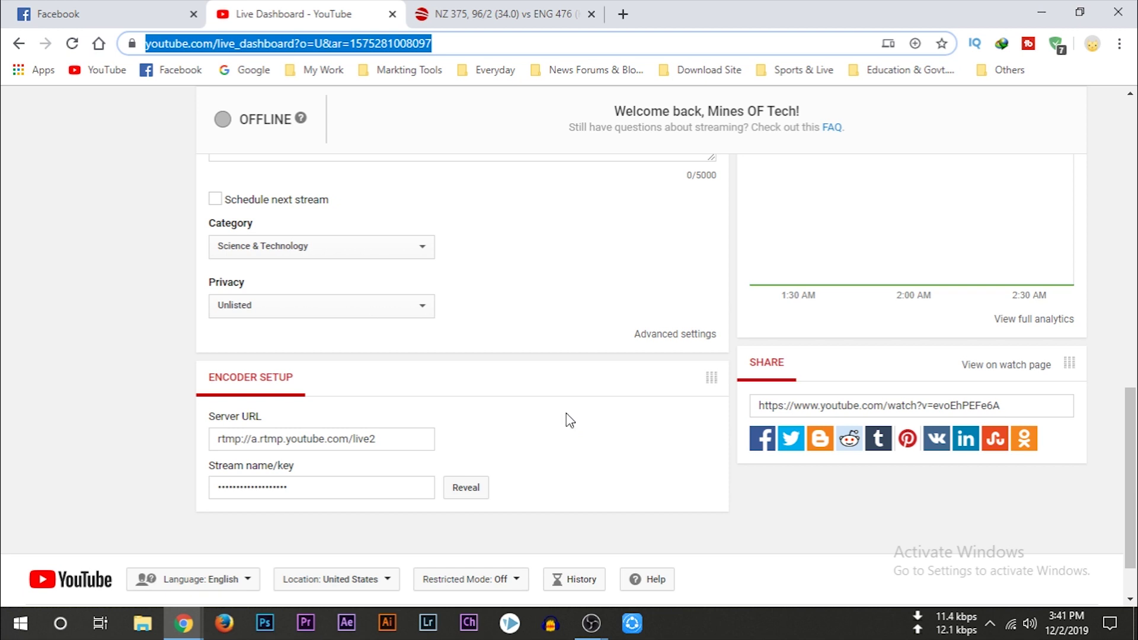
Step: Reveal the YouTube stream name/key and copy it
left_click(465, 490)
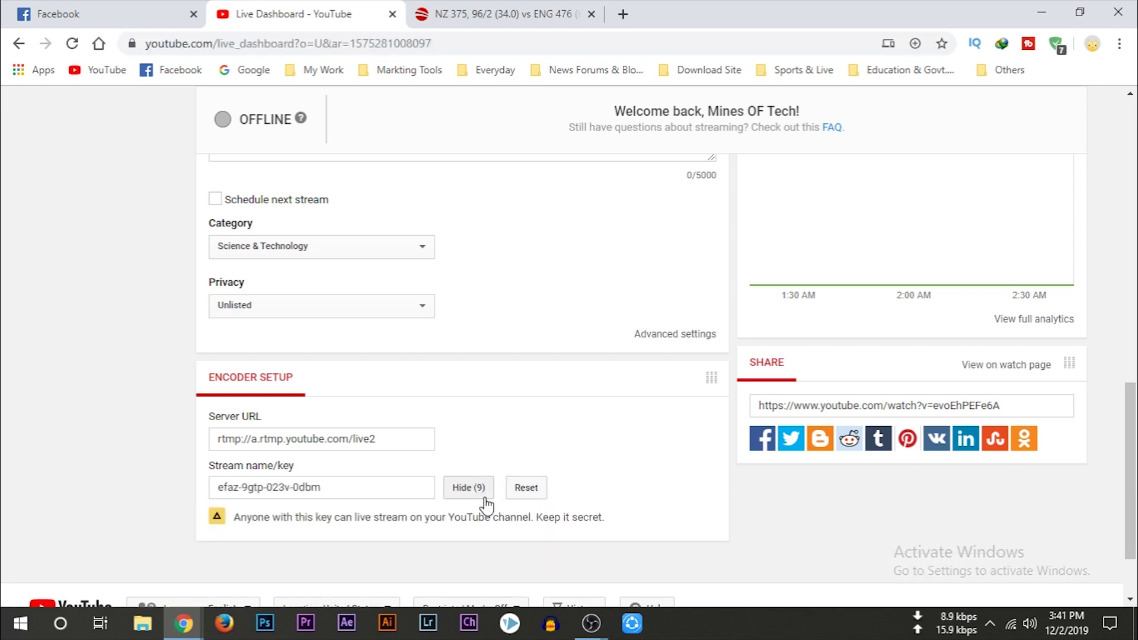
left_click(342, 493)
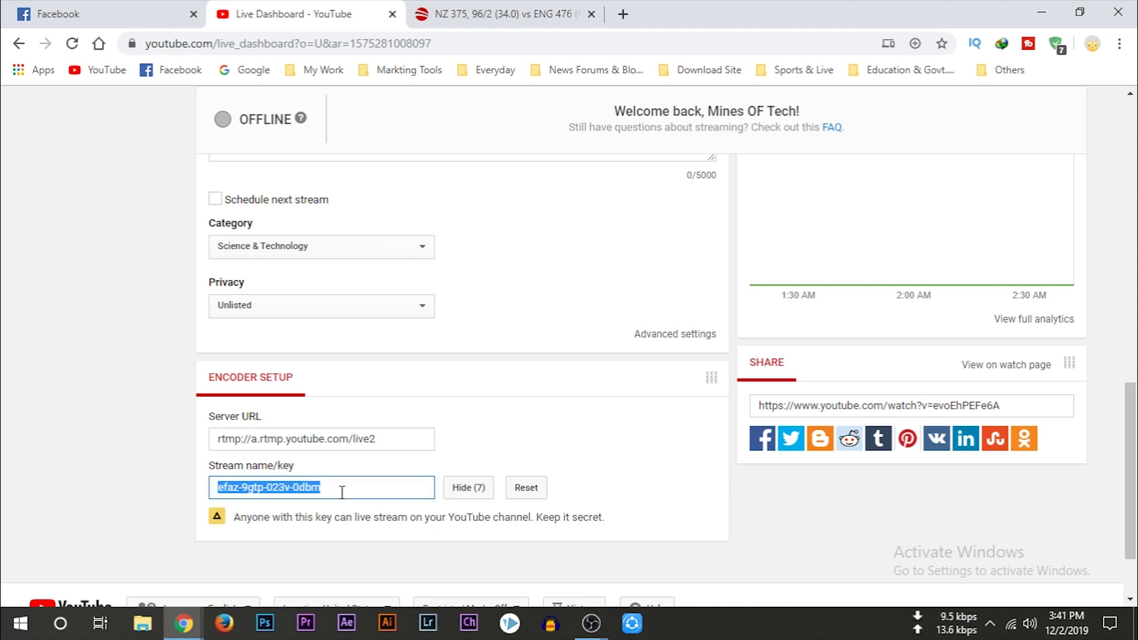
right_click(276, 489)
left_click(326, 367)
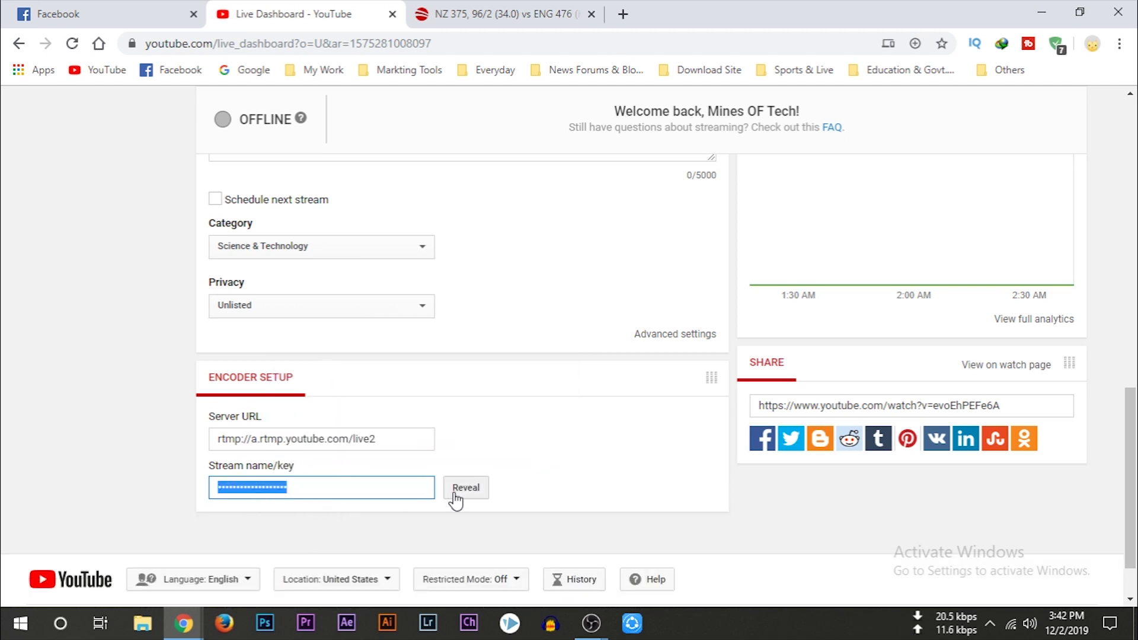
left_click(474, 489)
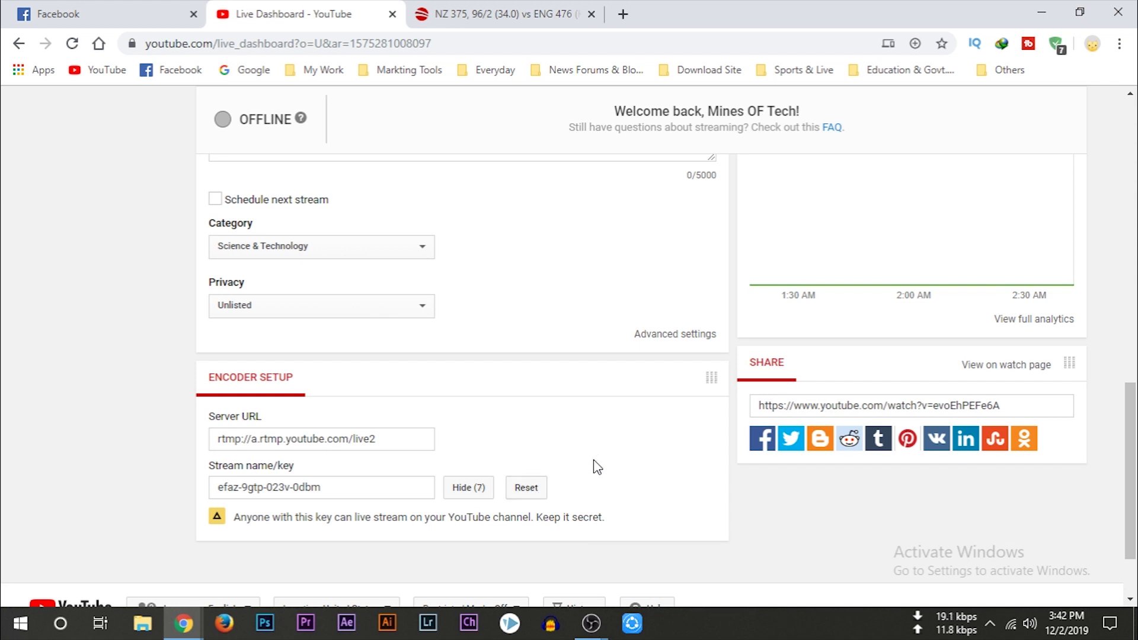
Step: Switch back to OBS, paste the YouTube stream key into the Stream settings, and keep YouTube / YouTube Gaming as the service
mouse_move(591, 623)
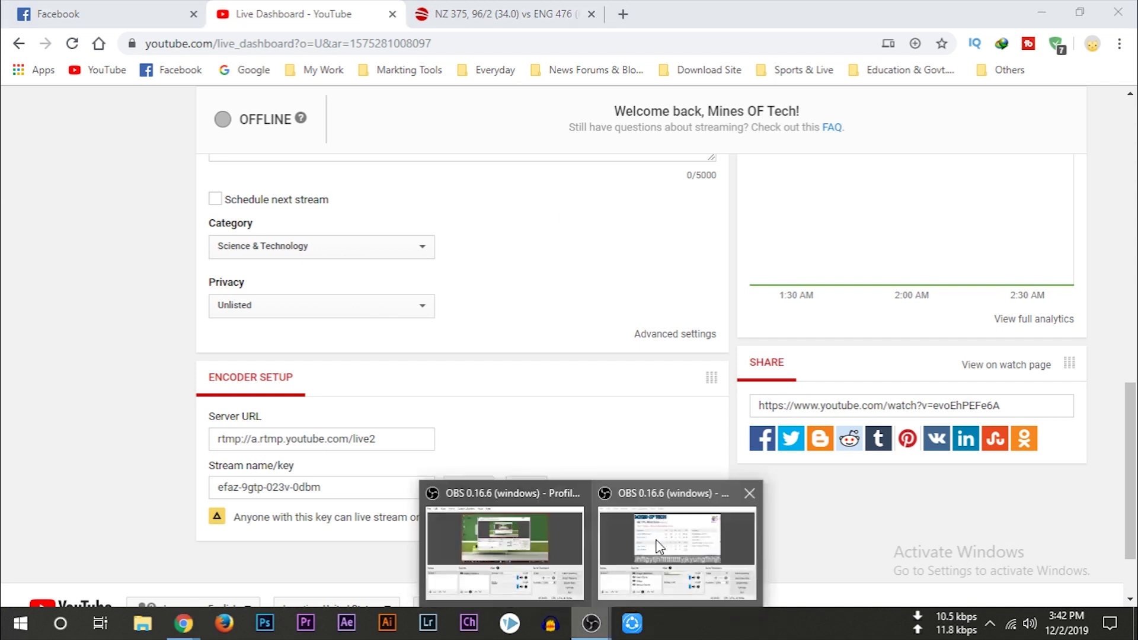
left_click(665, 488)
left_click(474, 162)
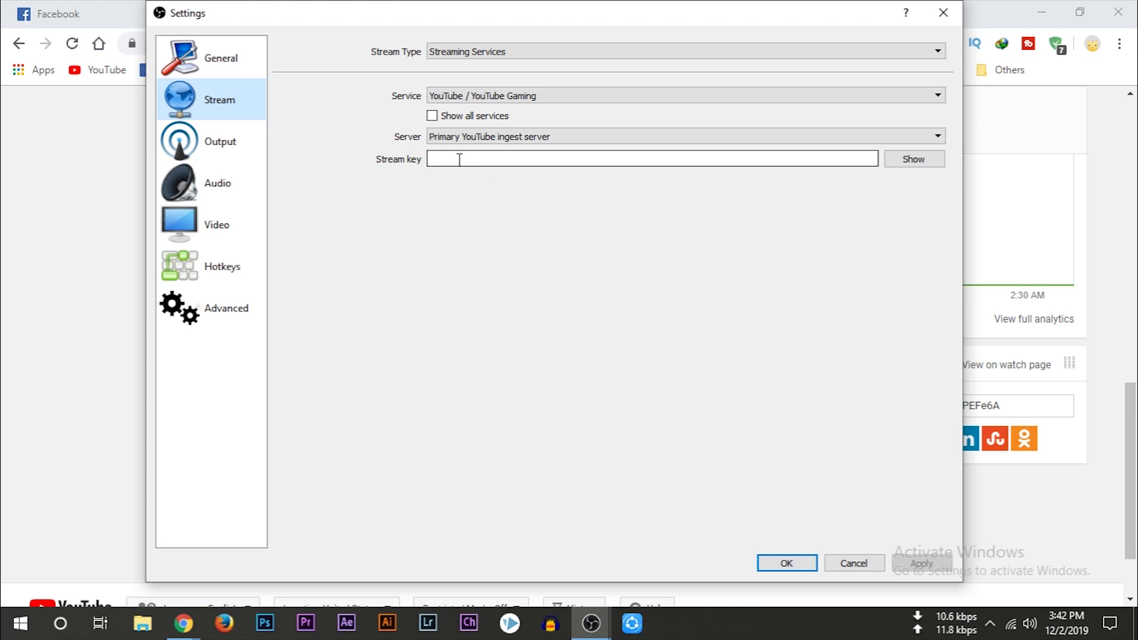
right_click(460, 159)
left_click(496, 247)
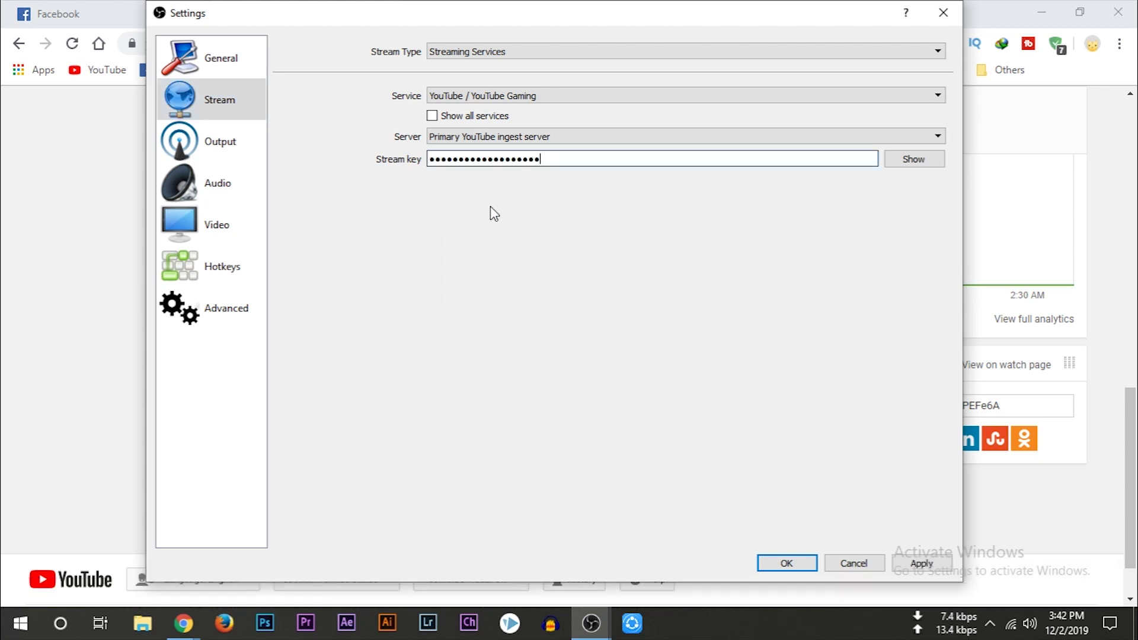
left_click(511, 98)
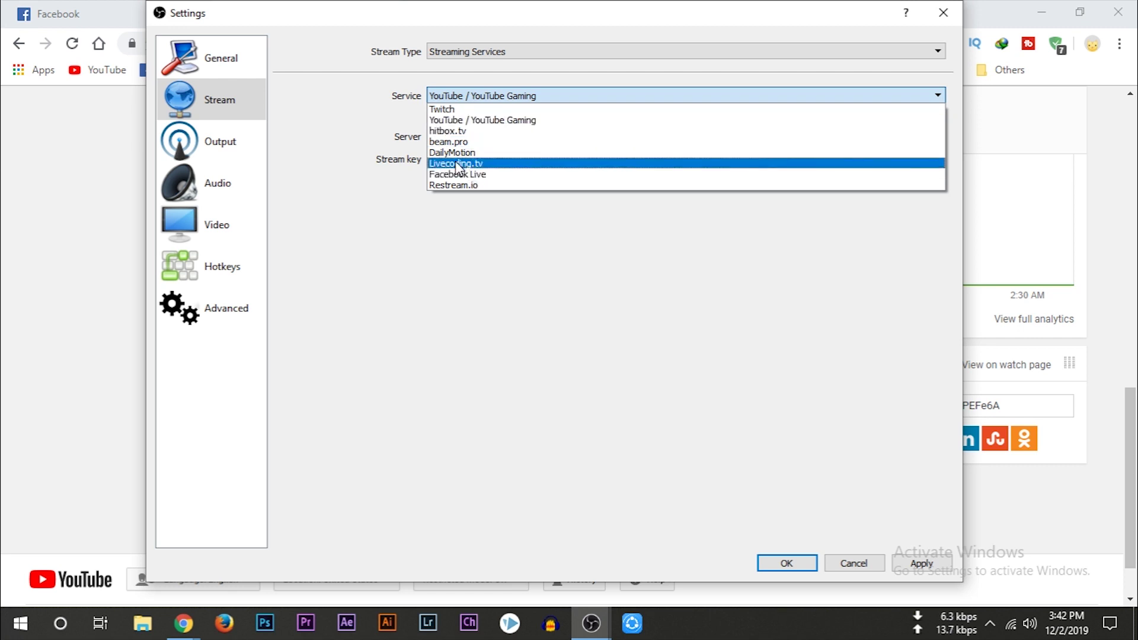
left_click(469, 120)
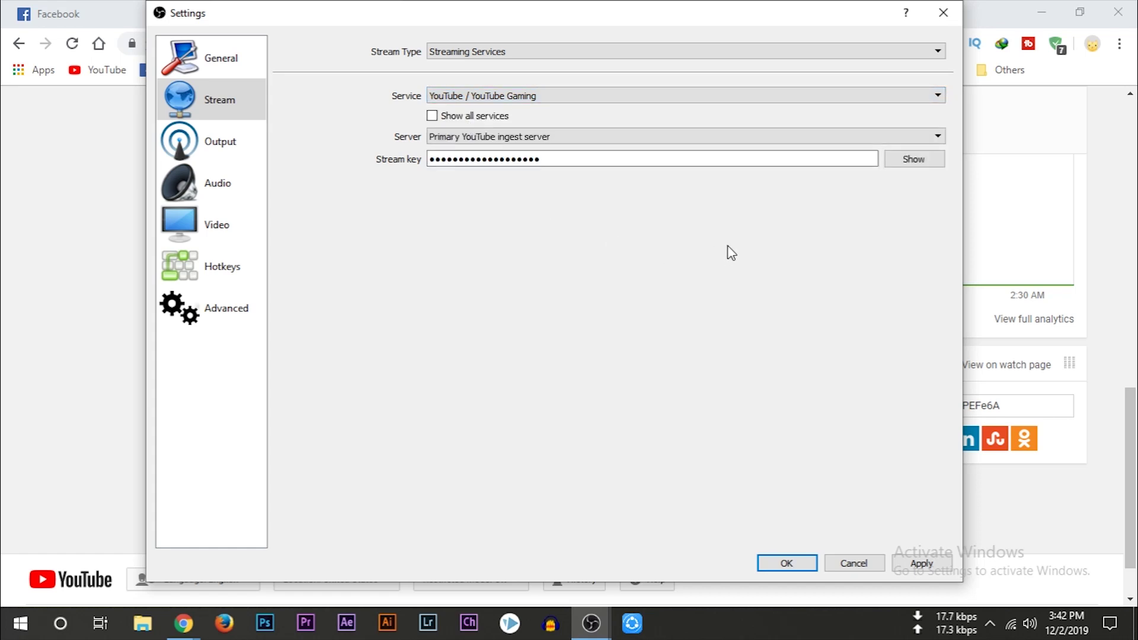
Step: Set up a Facebook live video in Chrome with the Connect option, copy its stream key, and return to the OBS settings
left_click(993, 25)
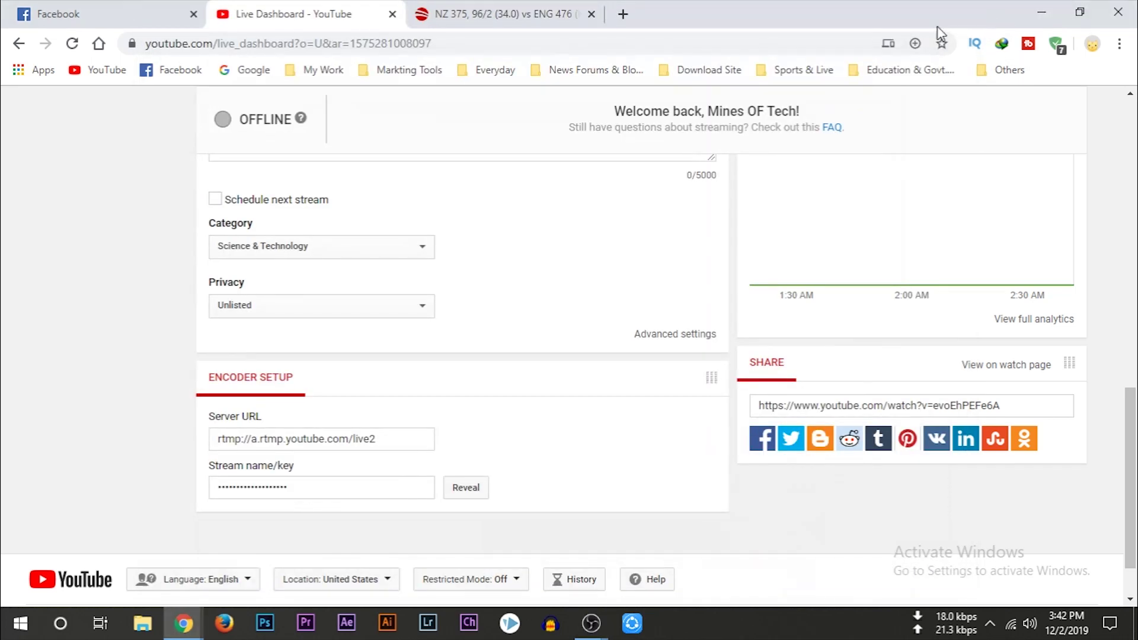
left_click(86, 12)
left_click(297, 138)
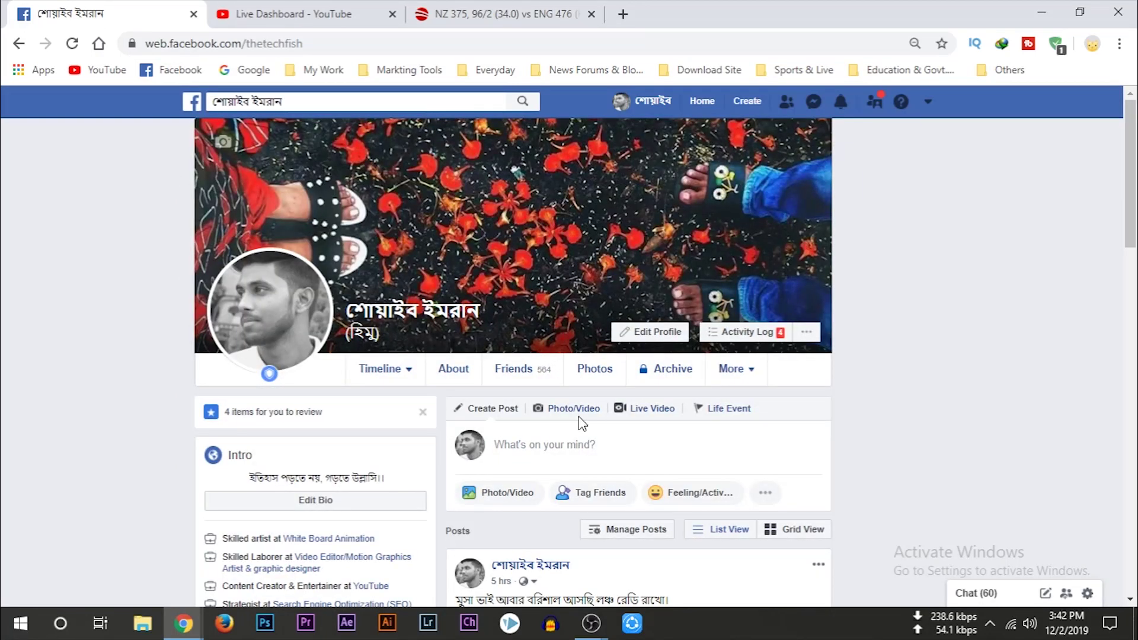
left_click(643, 415)
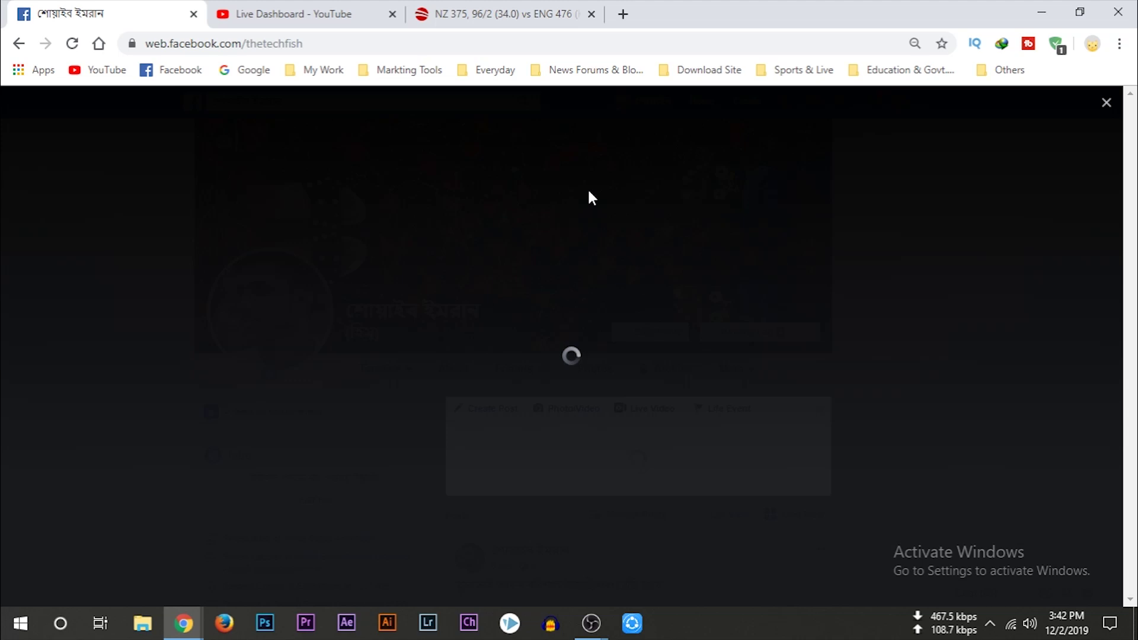
left_click(655, 126)
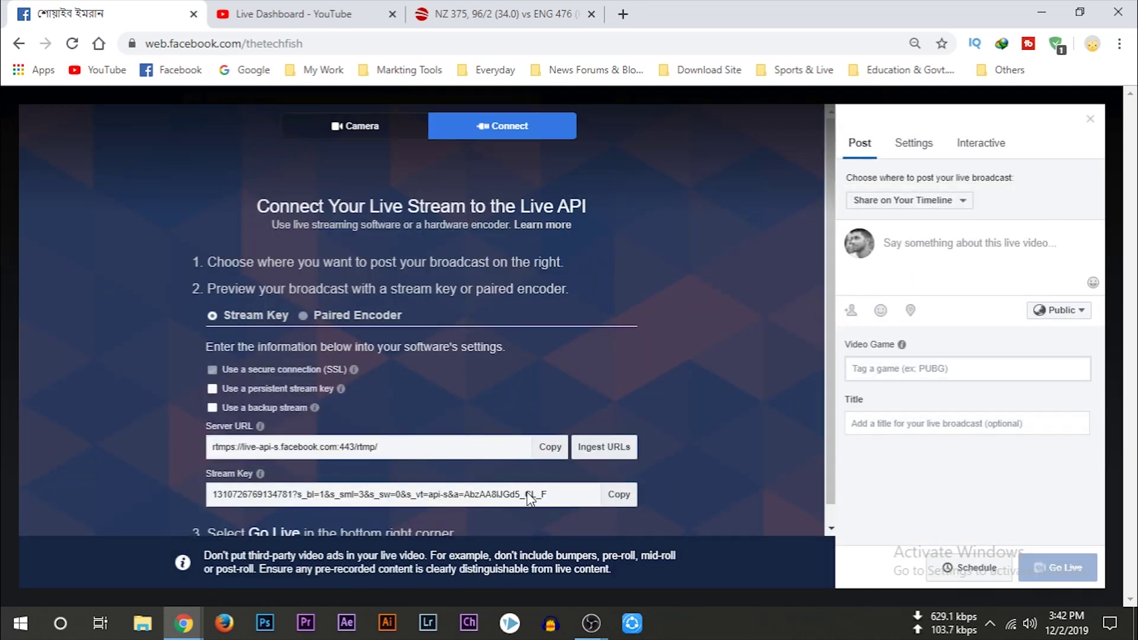
left_click(619, 494)
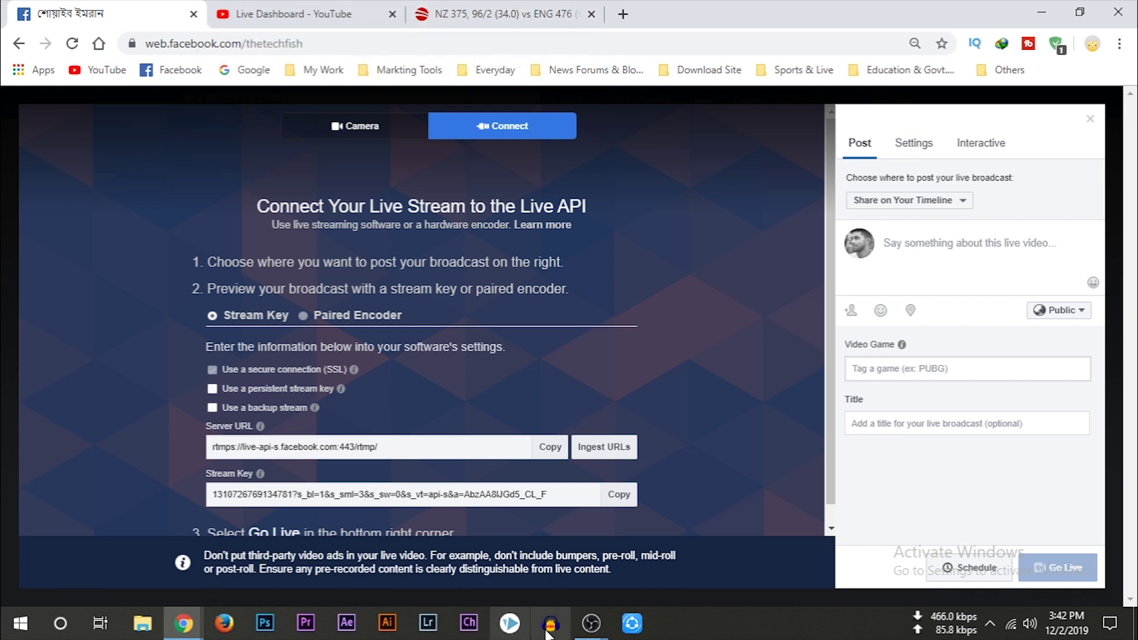
left_click(1042, 12)
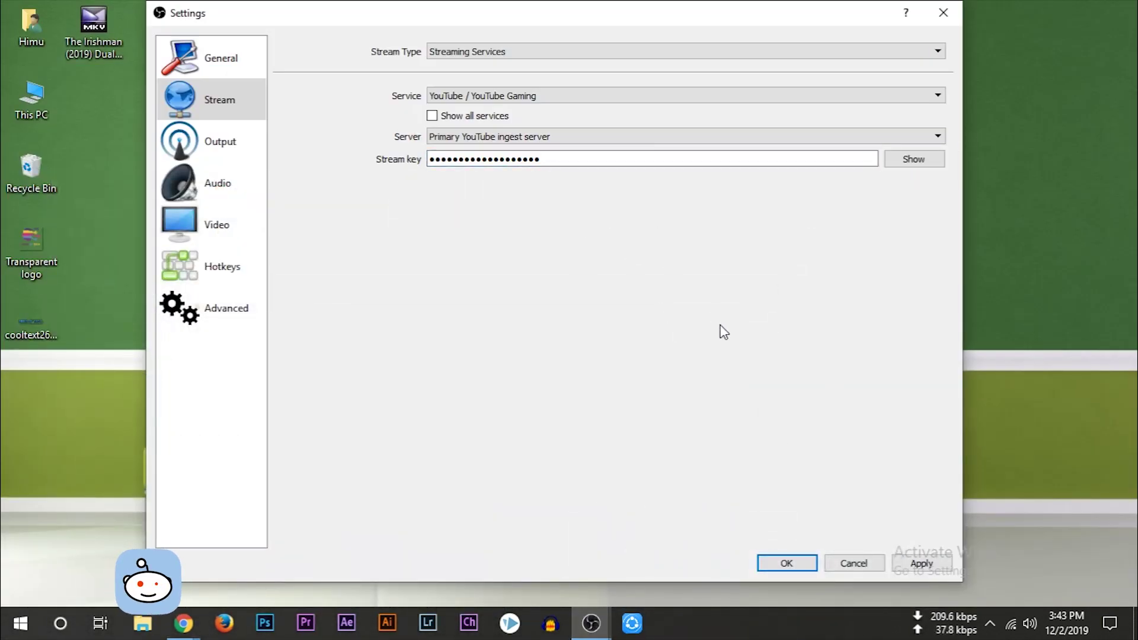
Step: Apply the stream settings and start streaming
left_click(920, 564)
left_click(787, 563)
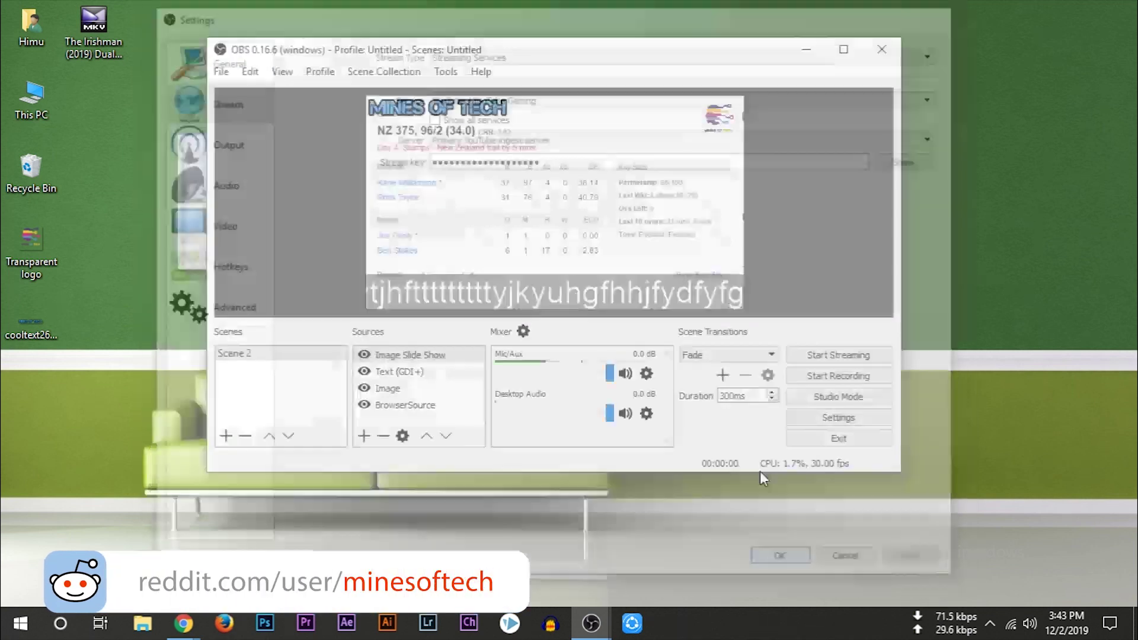
left_click(831, 355)
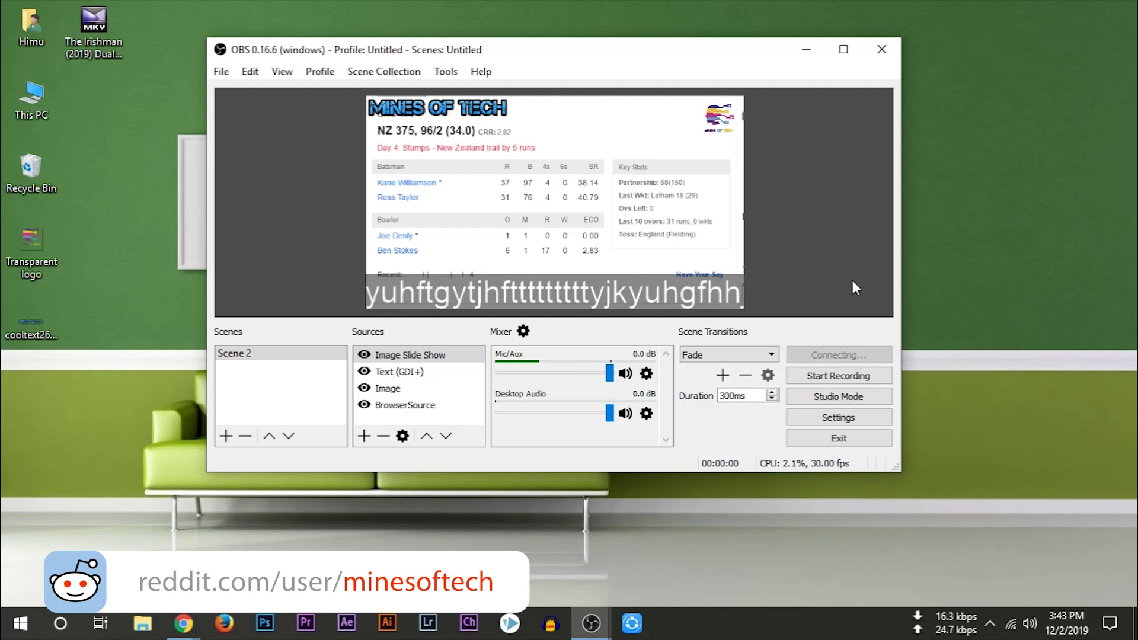
Step: Minimise OBS, refresh the desktop and switch to the YouTube Live Dashboard in Chrome to check the stream status
left_click(806, 49)
right_click(706, 88)
left_click(734, 138)
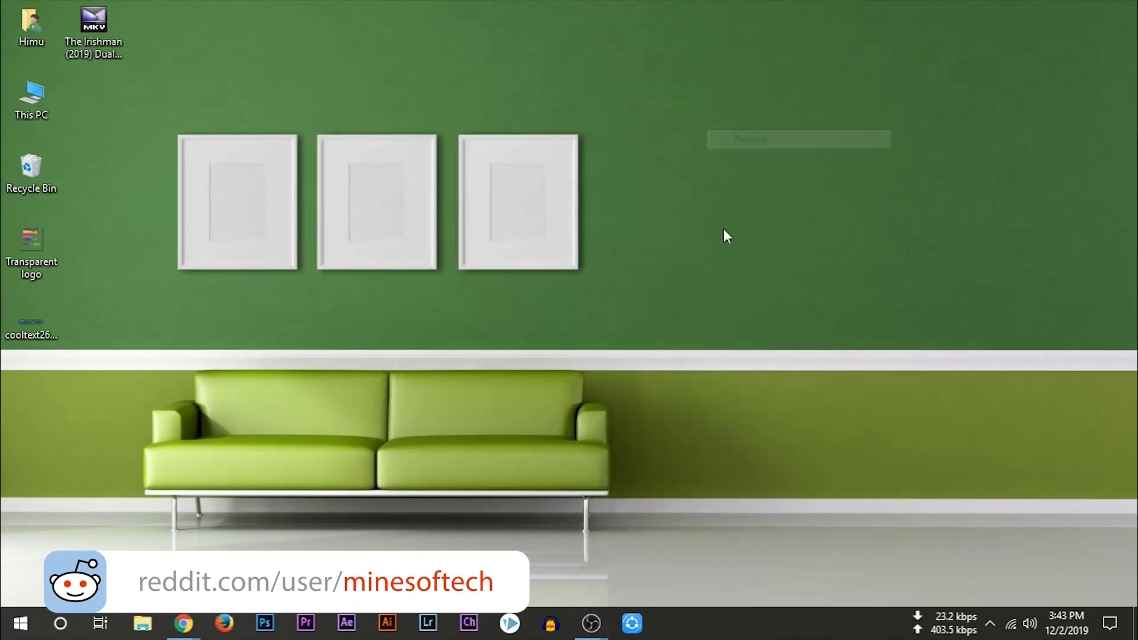
left_click(183, 623)
left_click(273, 546)
scroll(500, 393, "up", 5)
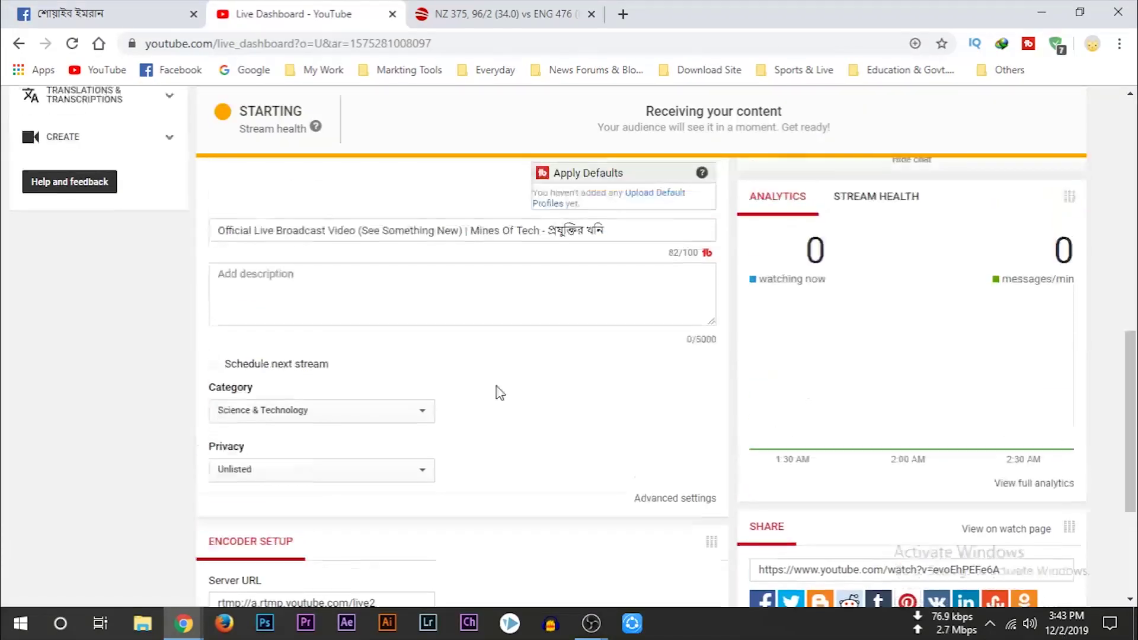
scroll(575, 322, "up", 8)
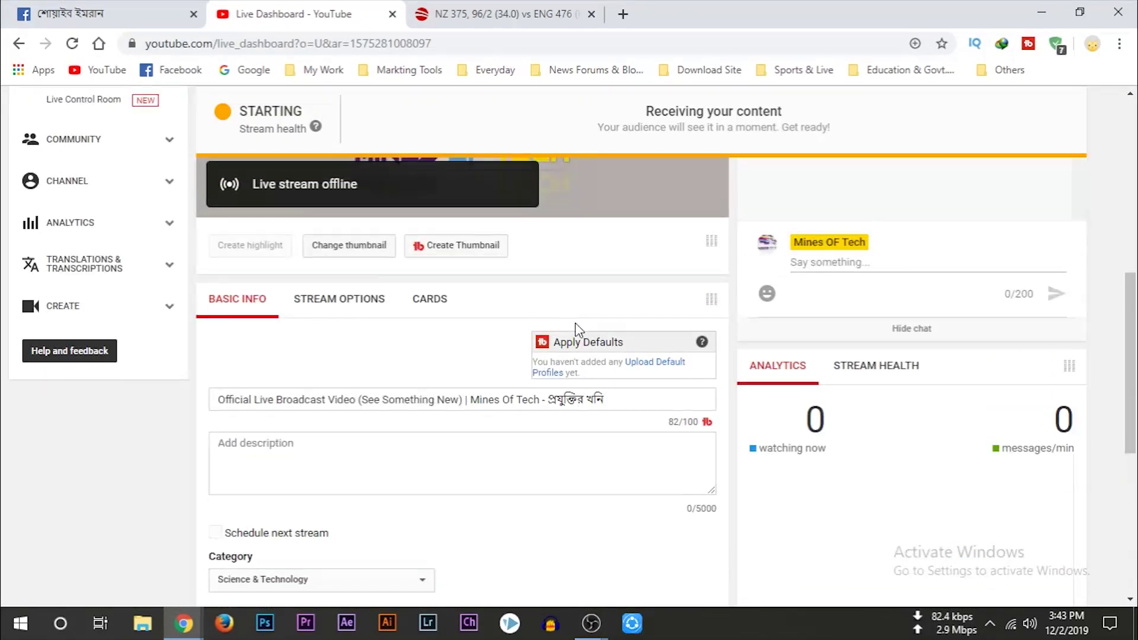
Step: Examine the live player on the YouTube dashboard for the cricket score, logo, scrolling text and slide show
scroll(553, 410, "down", 1)
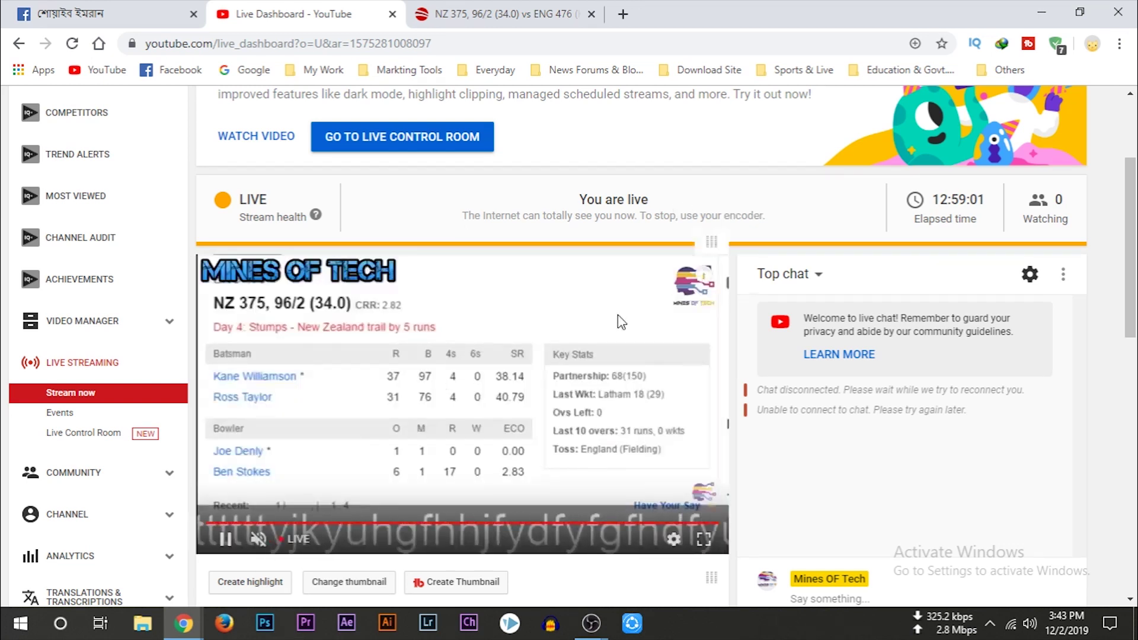
scroll(522, 347, "down", 1)
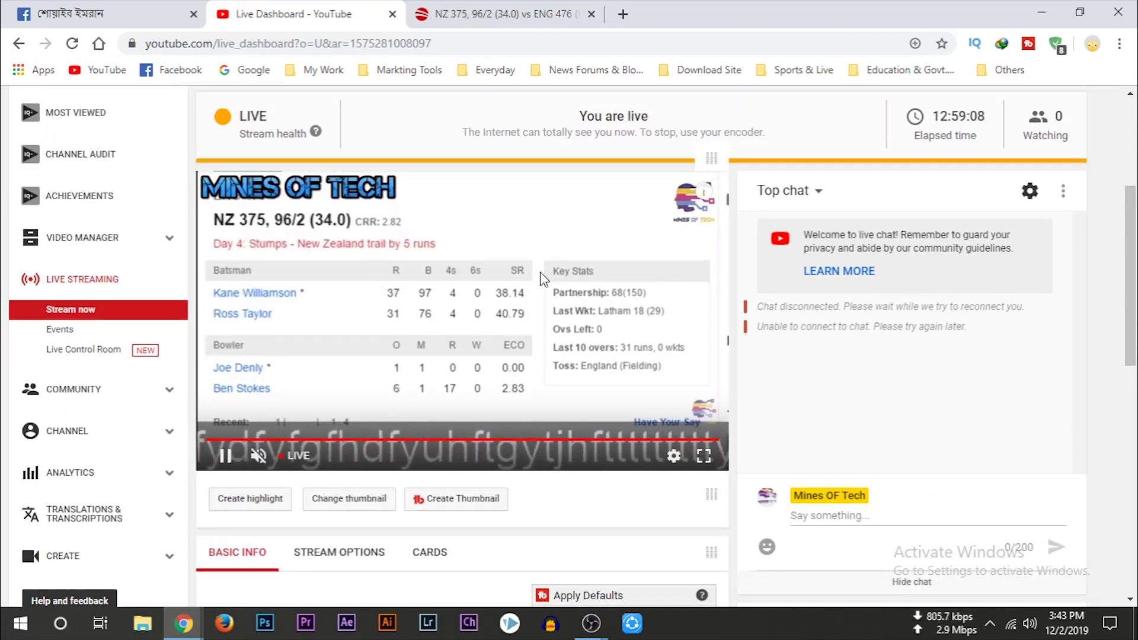
scroll(546, 350, "up", 1)
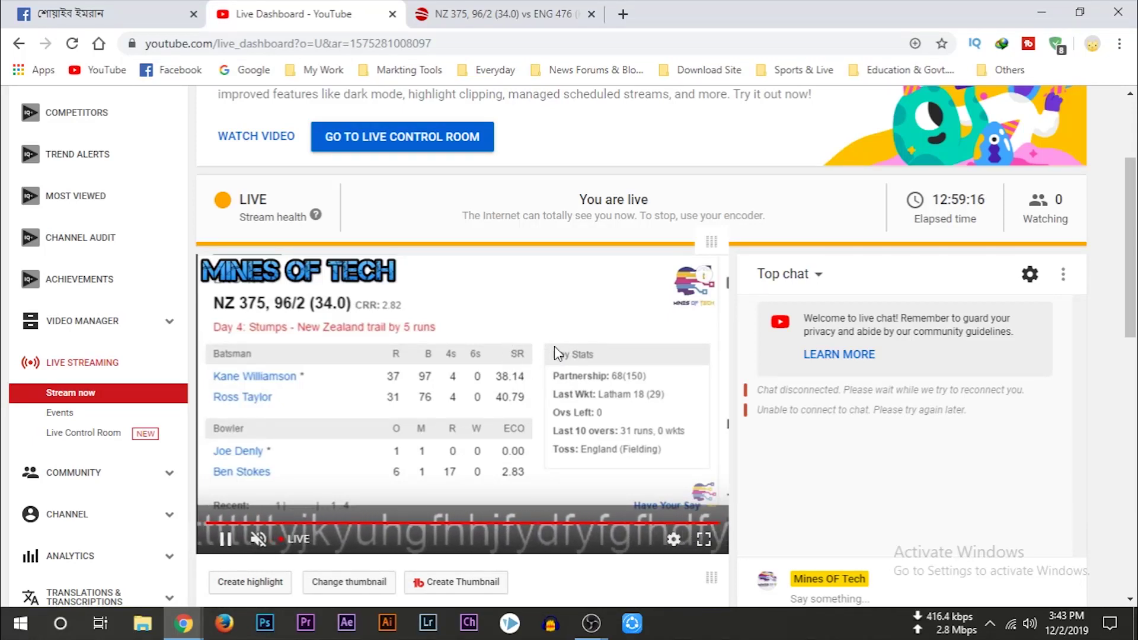
scroll(553, 347, "down", 1)
scroll(555, 350, "up", 1)
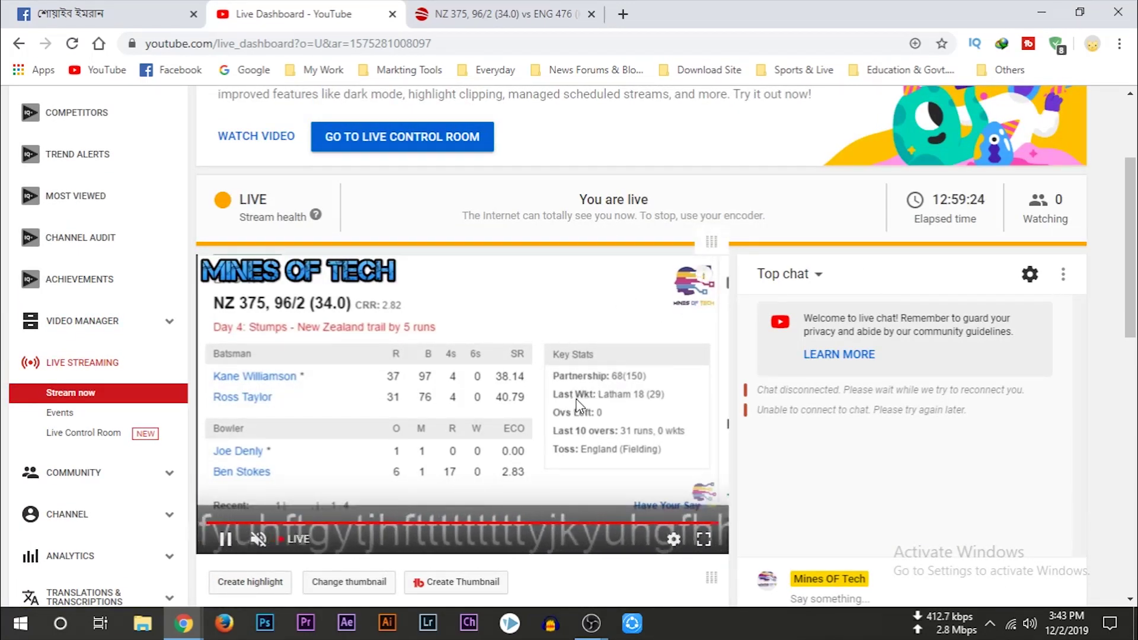
Step: Review the broadcast's basic info, encoder setup, analytics and viewer count on the dashboard, and minimise Chrome
scroll(578, 406, "down", 8)
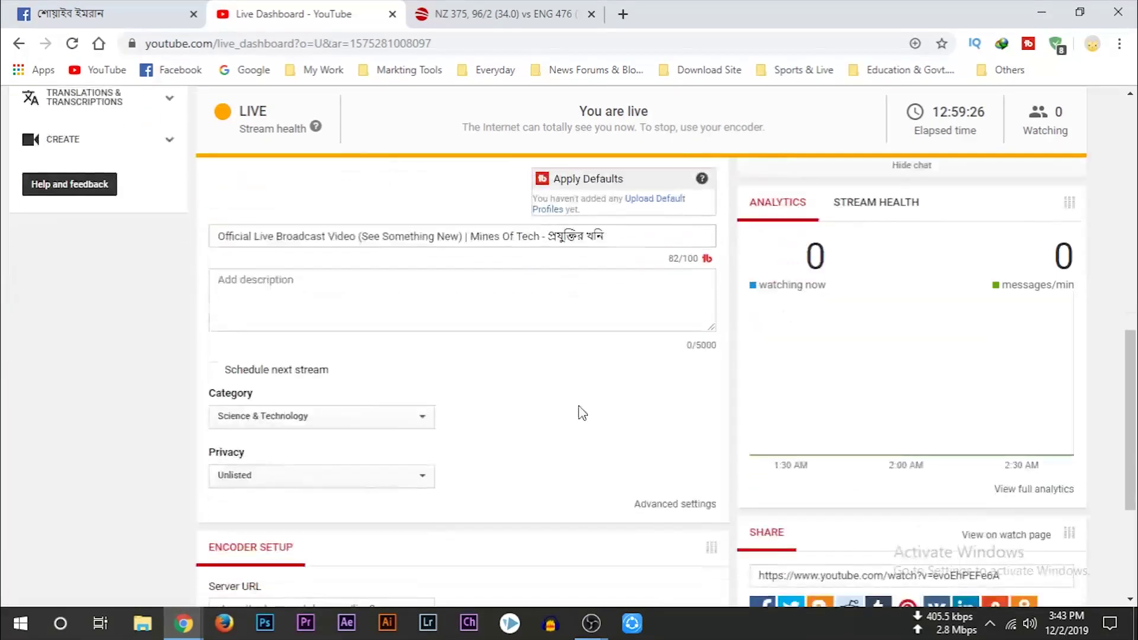
scroll(587, 450, "up", 7)
scroll(515, 365, "down", 4)
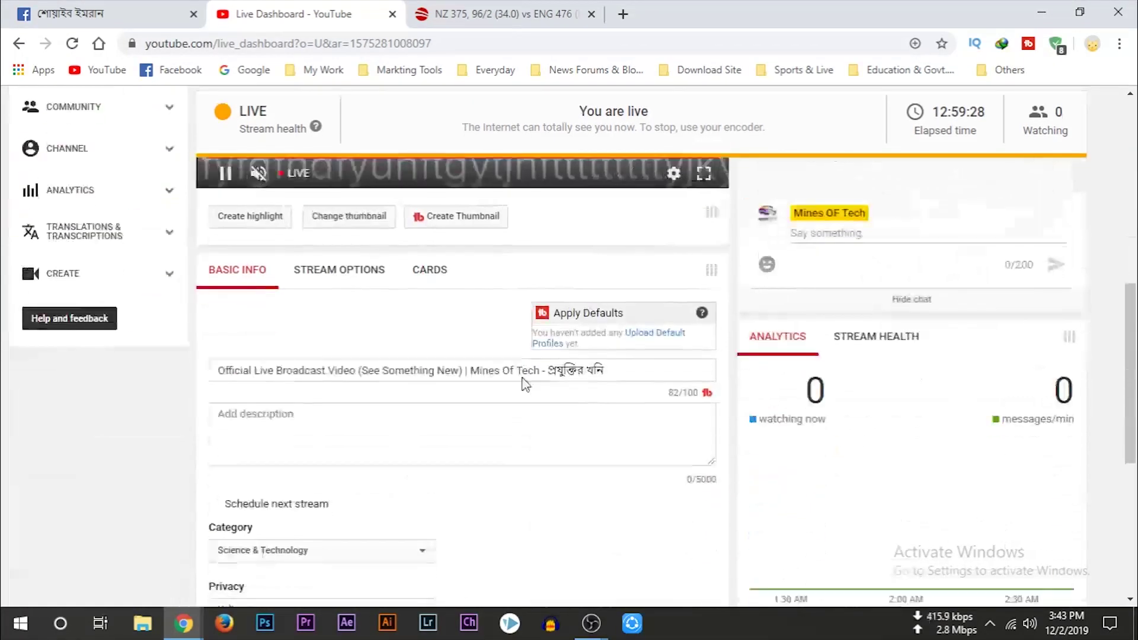
scroll(514, 365, "down", 5)
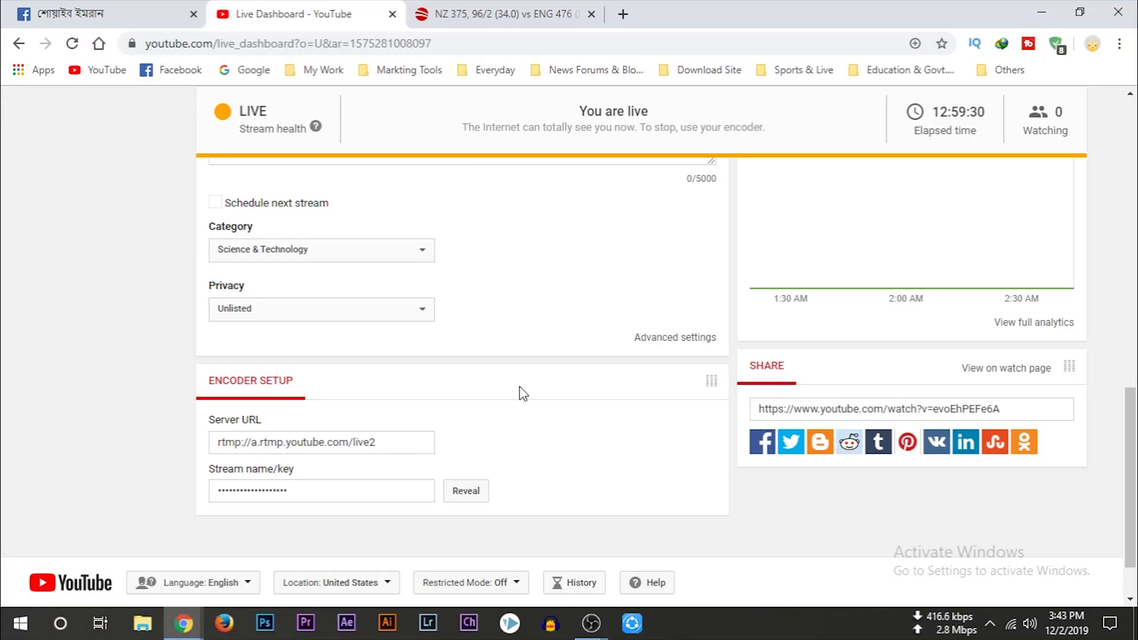
scroll(559, 406, "up", 3)
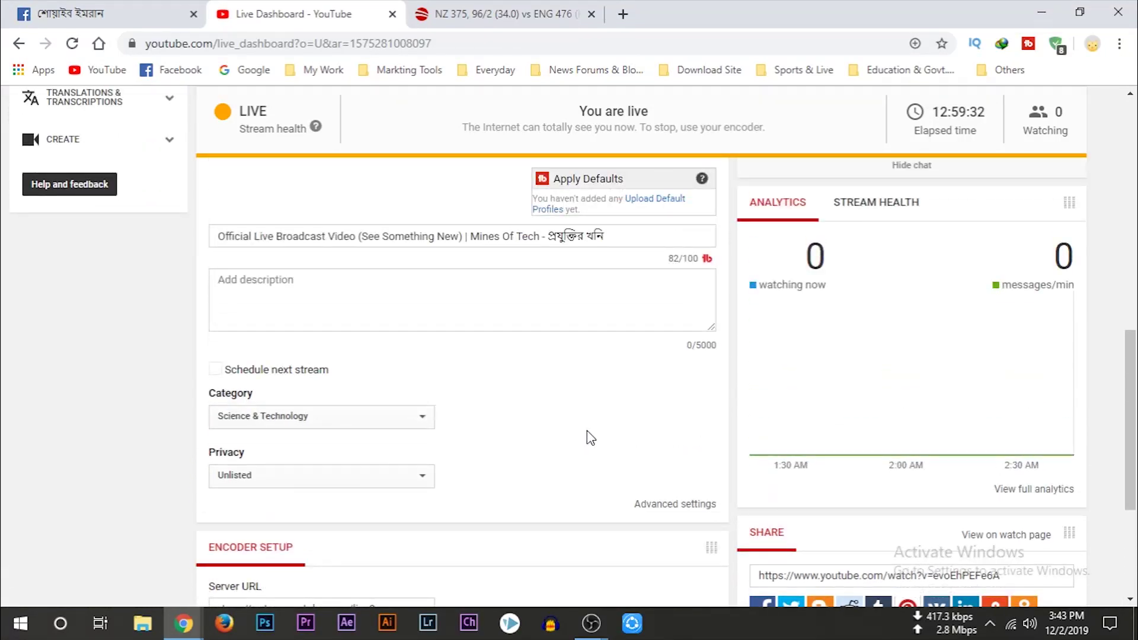
scroll(589, 437, "up", 4)
scroll(551, 440, "down", 6)
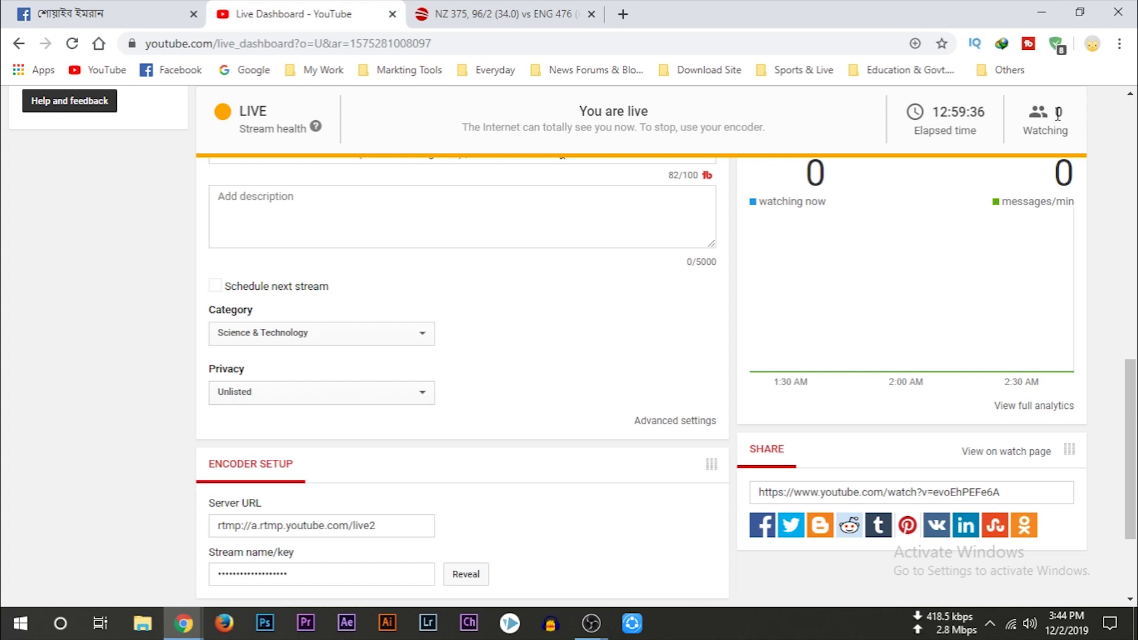
scroll(614, 350, "up", 10)
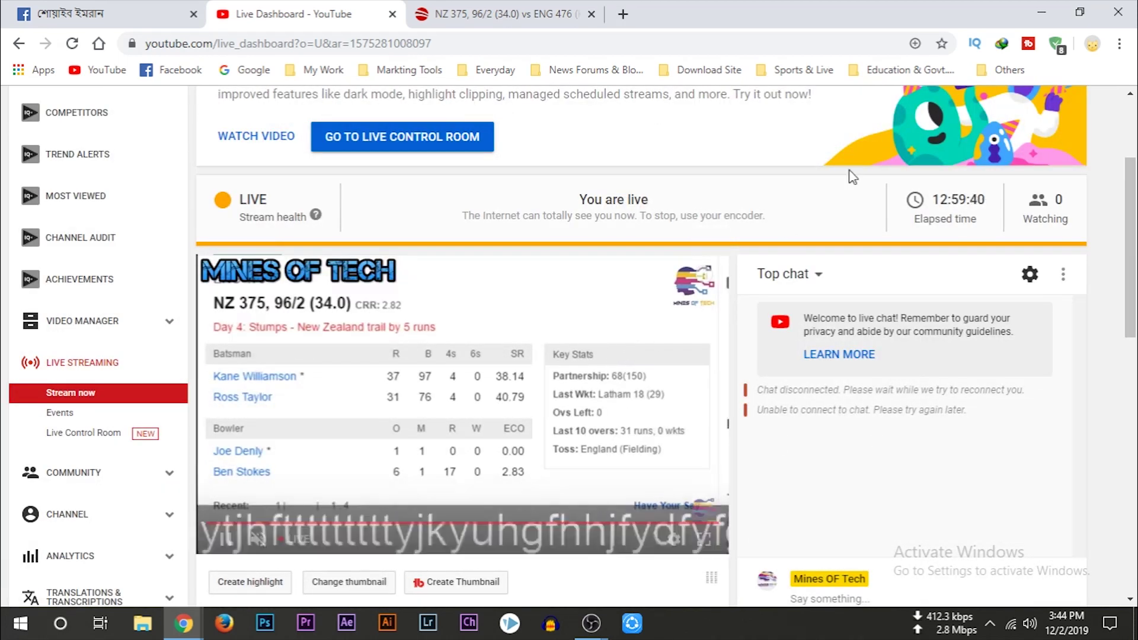
left_click(1041, 13)
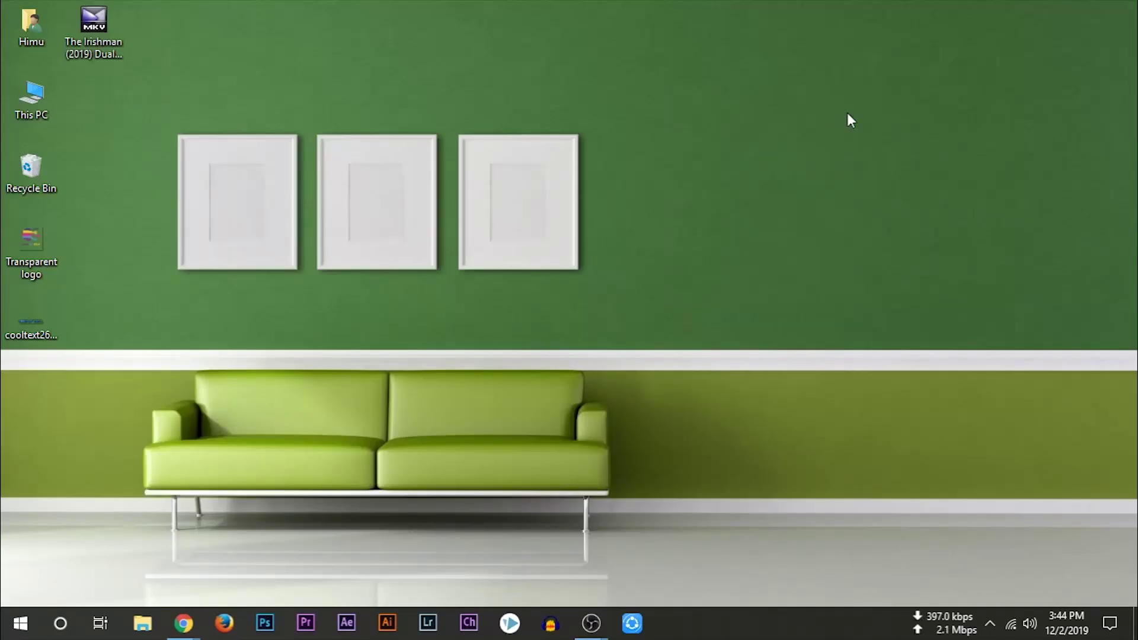